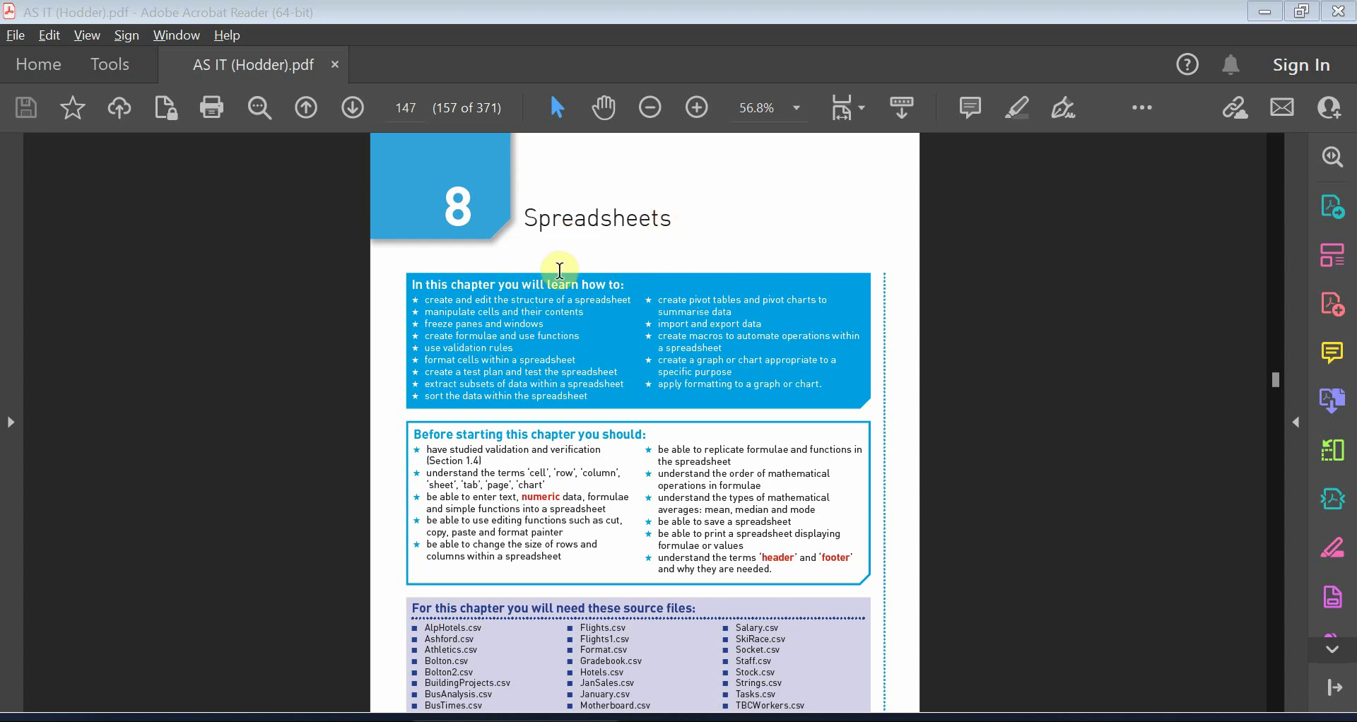
Go to page 148 of AS IT (Hodder).pdf and highlight Staff.csv in Task 8a.
scroll(874, 556, down, 10)
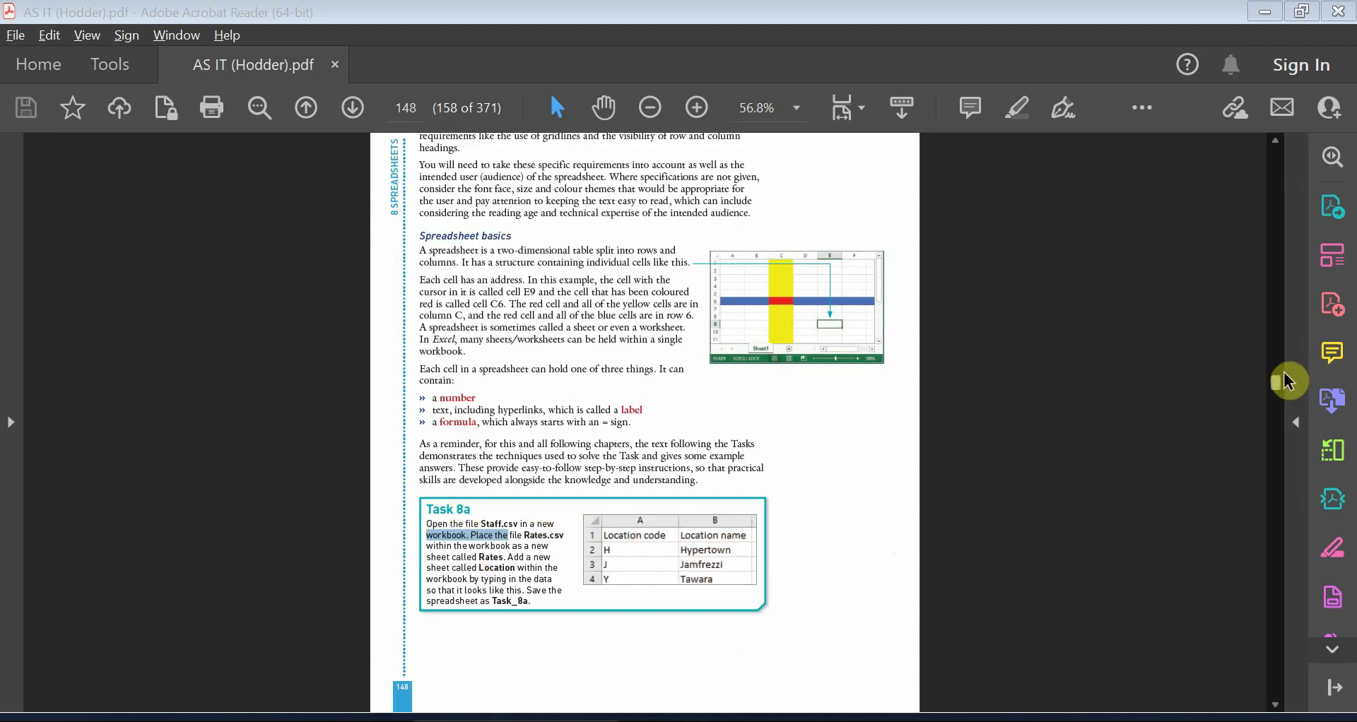
drag(1280, 388, 1270, 149)
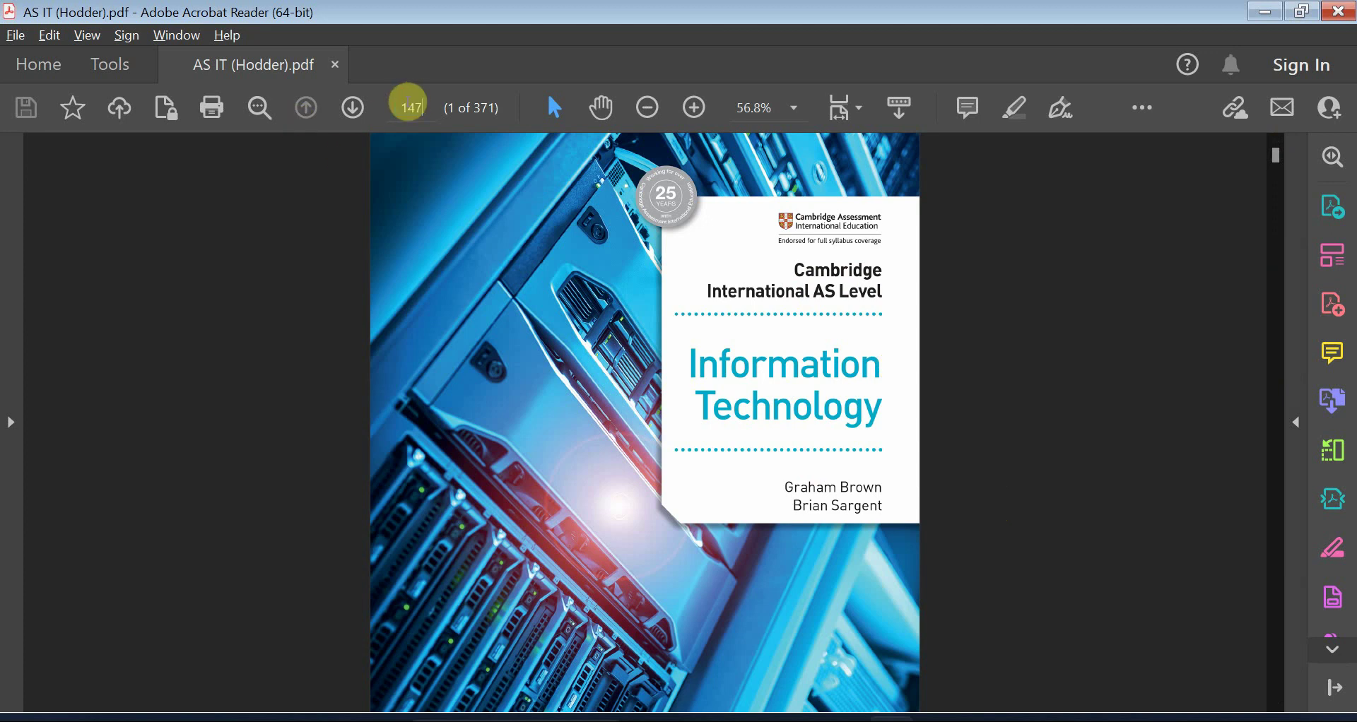
key(Return)
scroll(670, 554, down, 5)
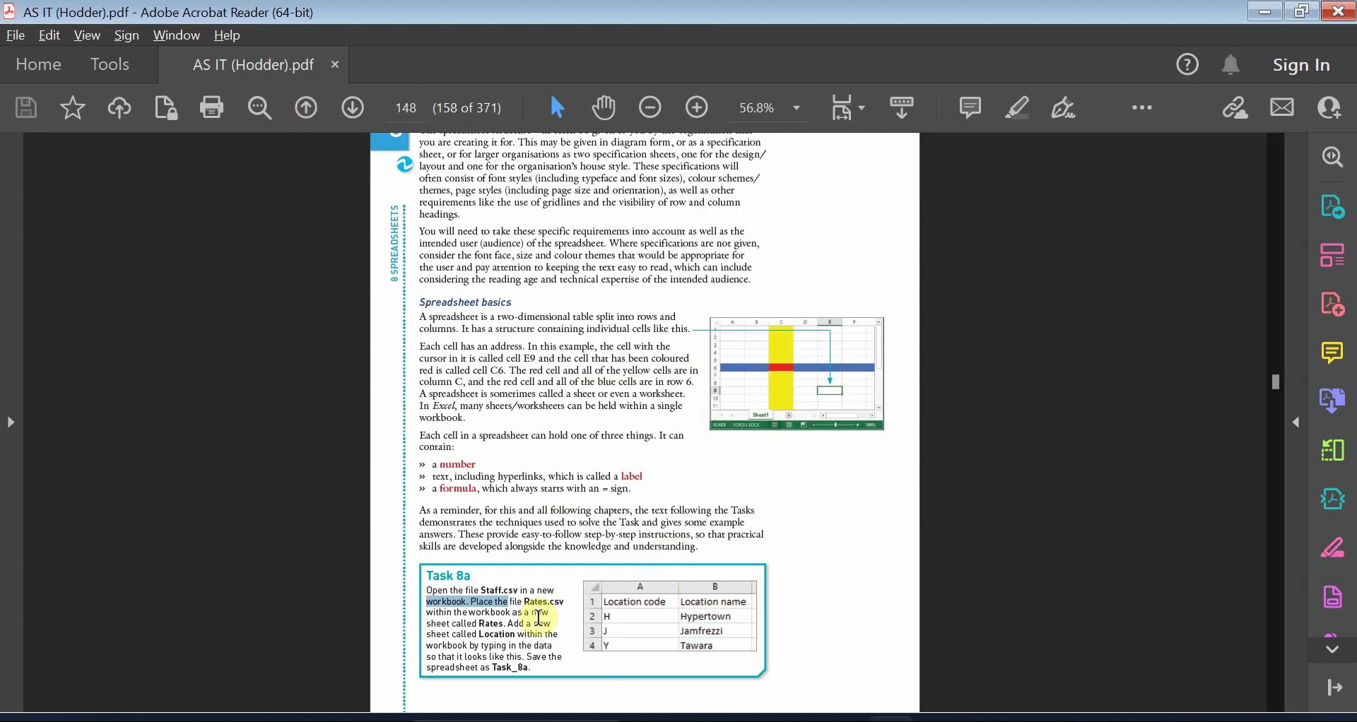
ctrl+scroll(614, 550, up, 5)
scroll(339, 566, down, 2)
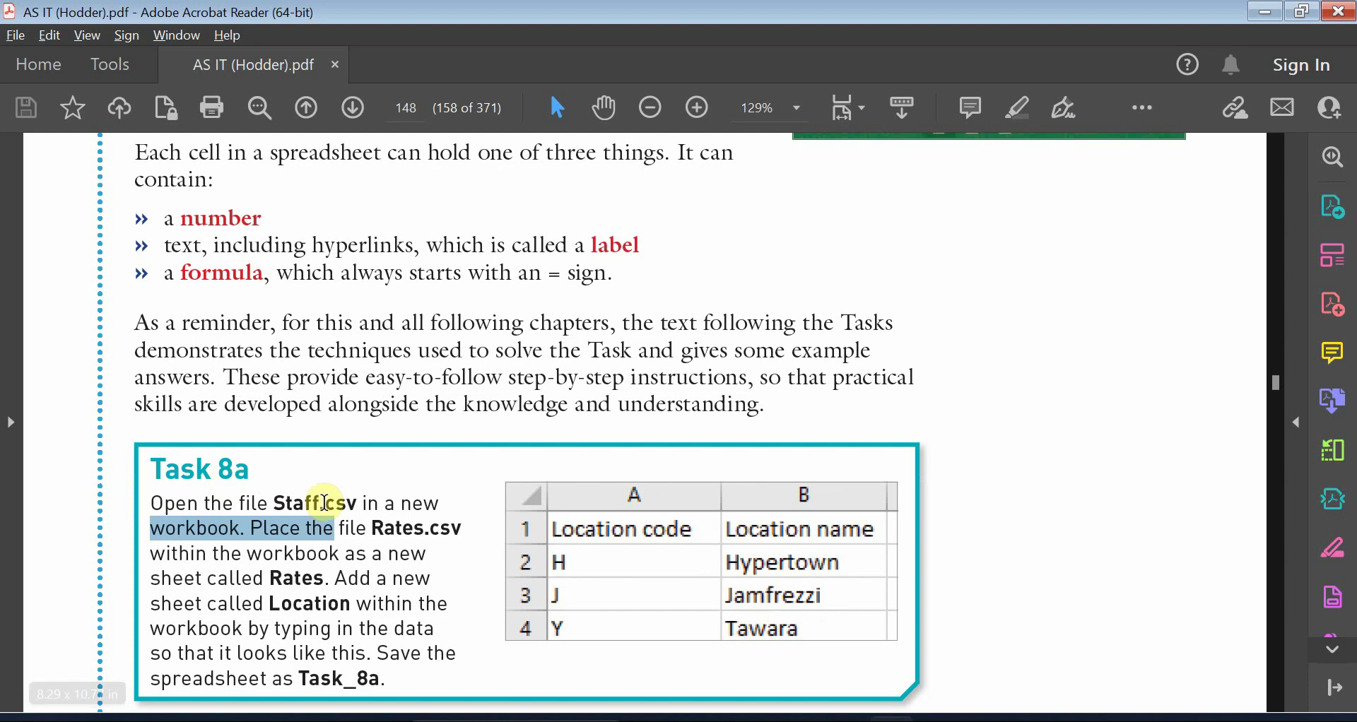
scroll(306, 544, down, 2)
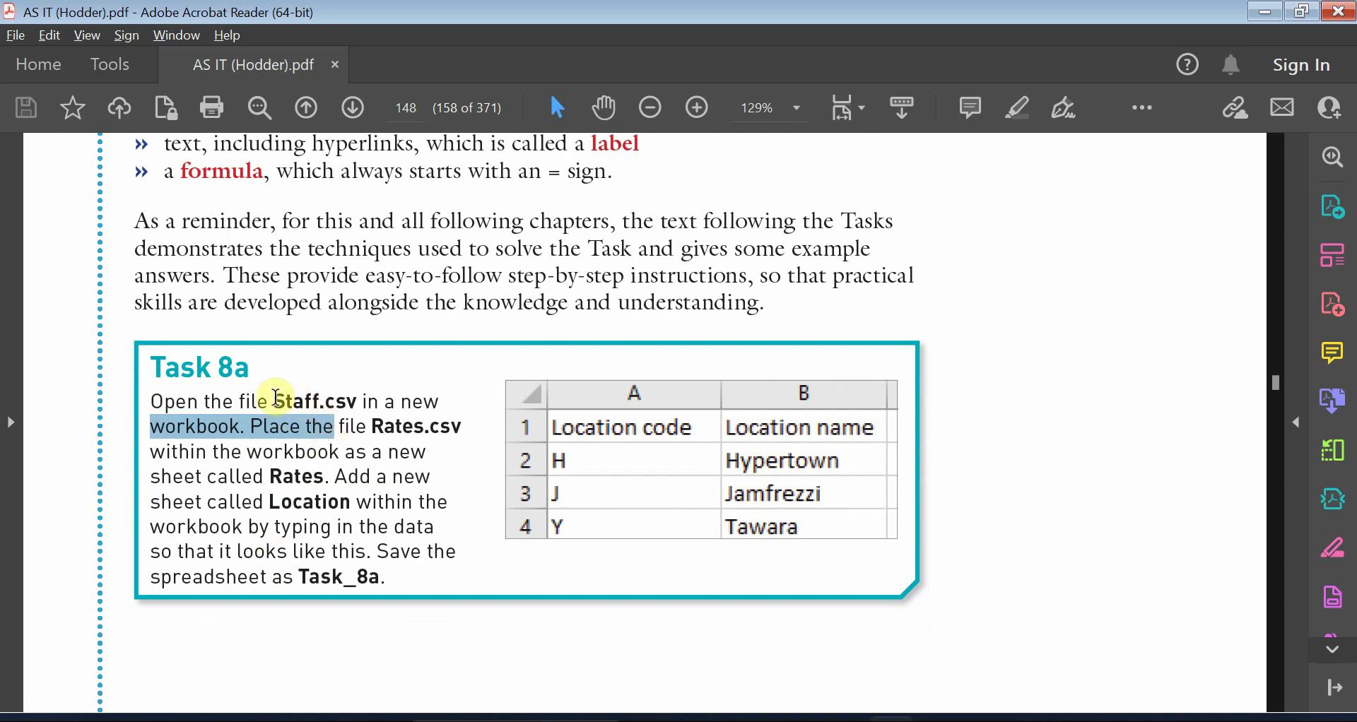
drag(277, 398, 463, 427)
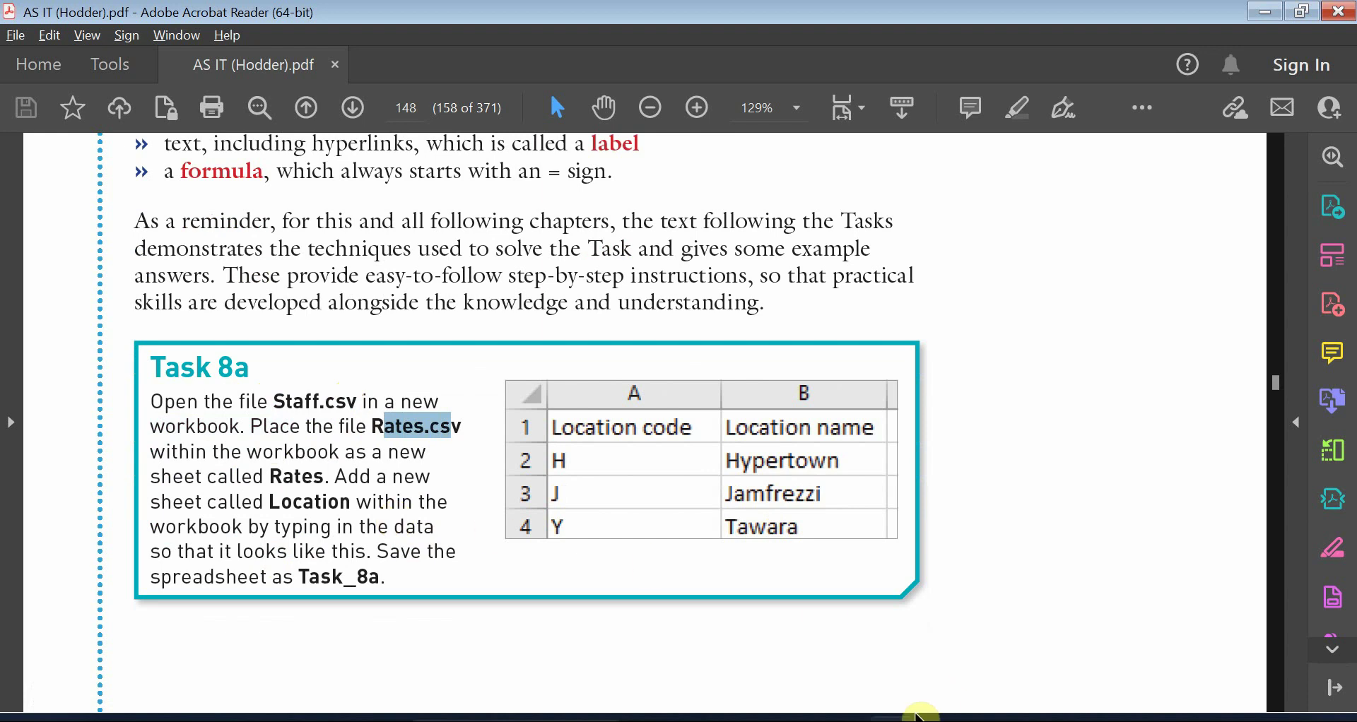
click(847, 718)
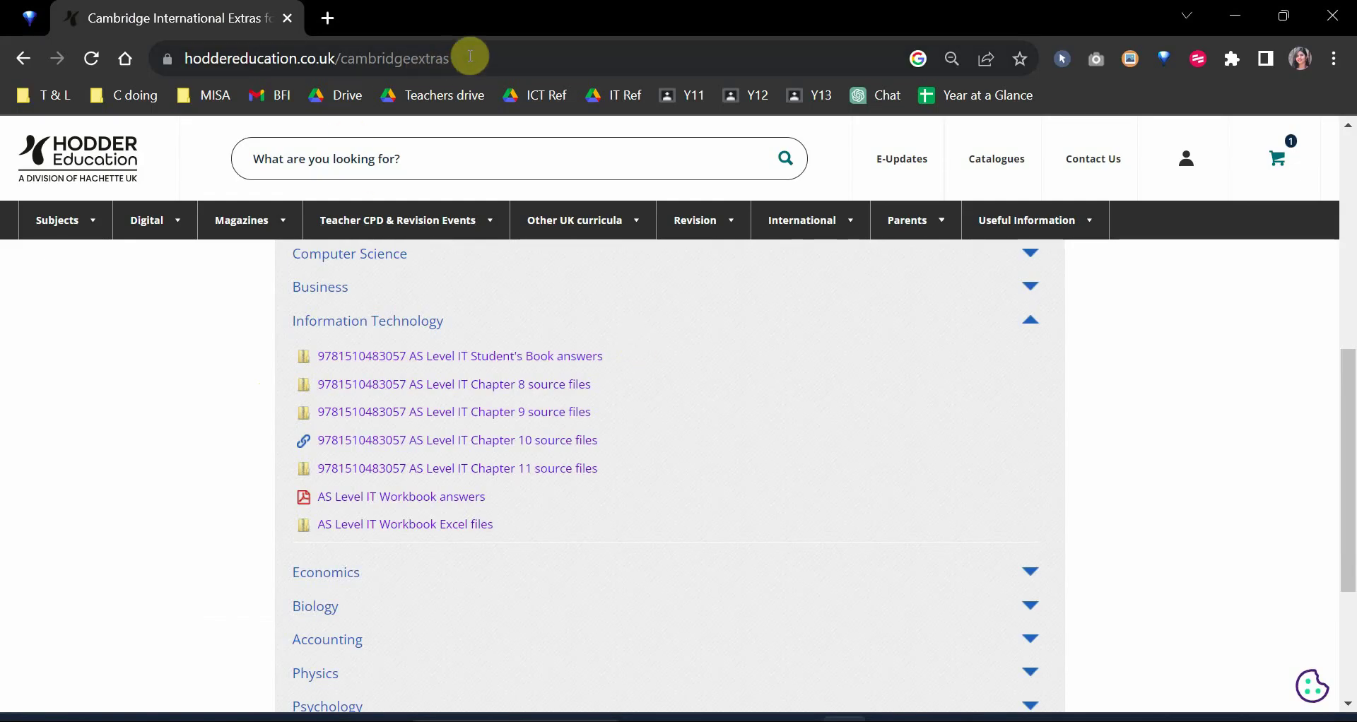
click(476, 58)
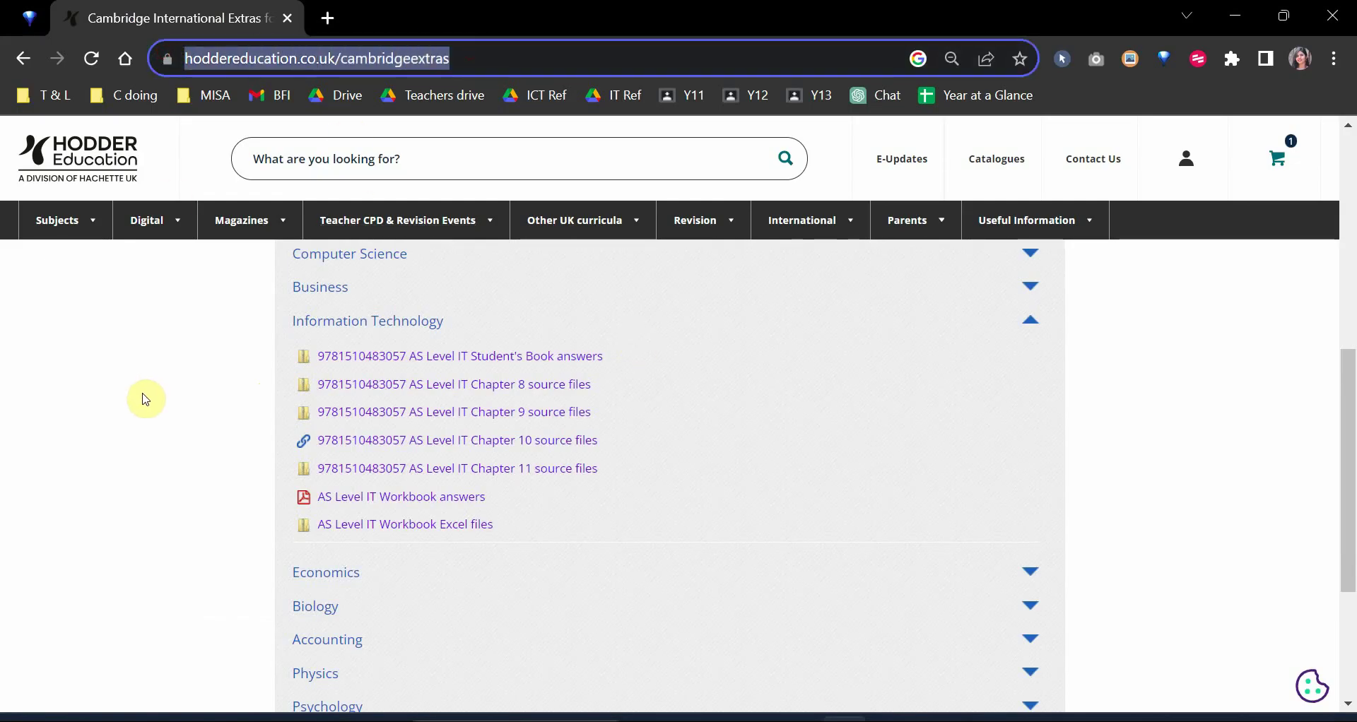
scroll(421, 445, up, 3)
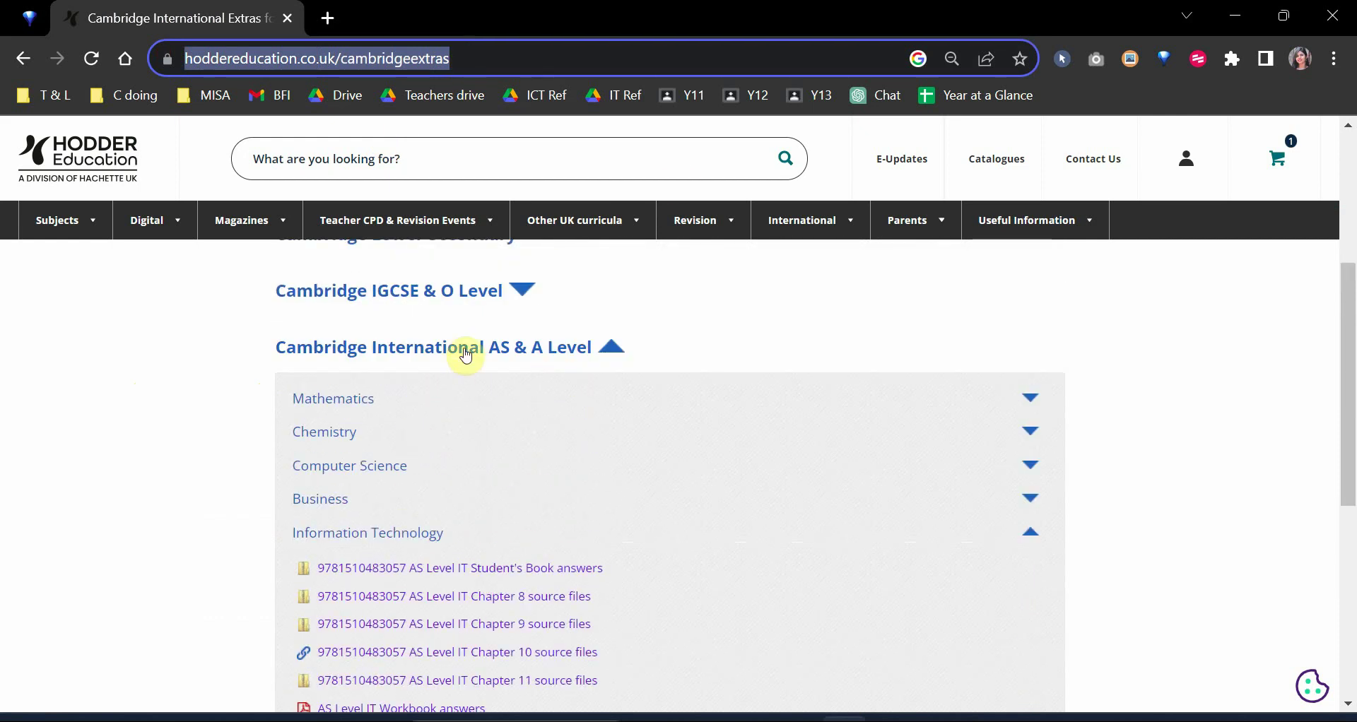
click(465, 356)
click(532, 347)
scroll(438, 487, down, 2)
click(371, 428)
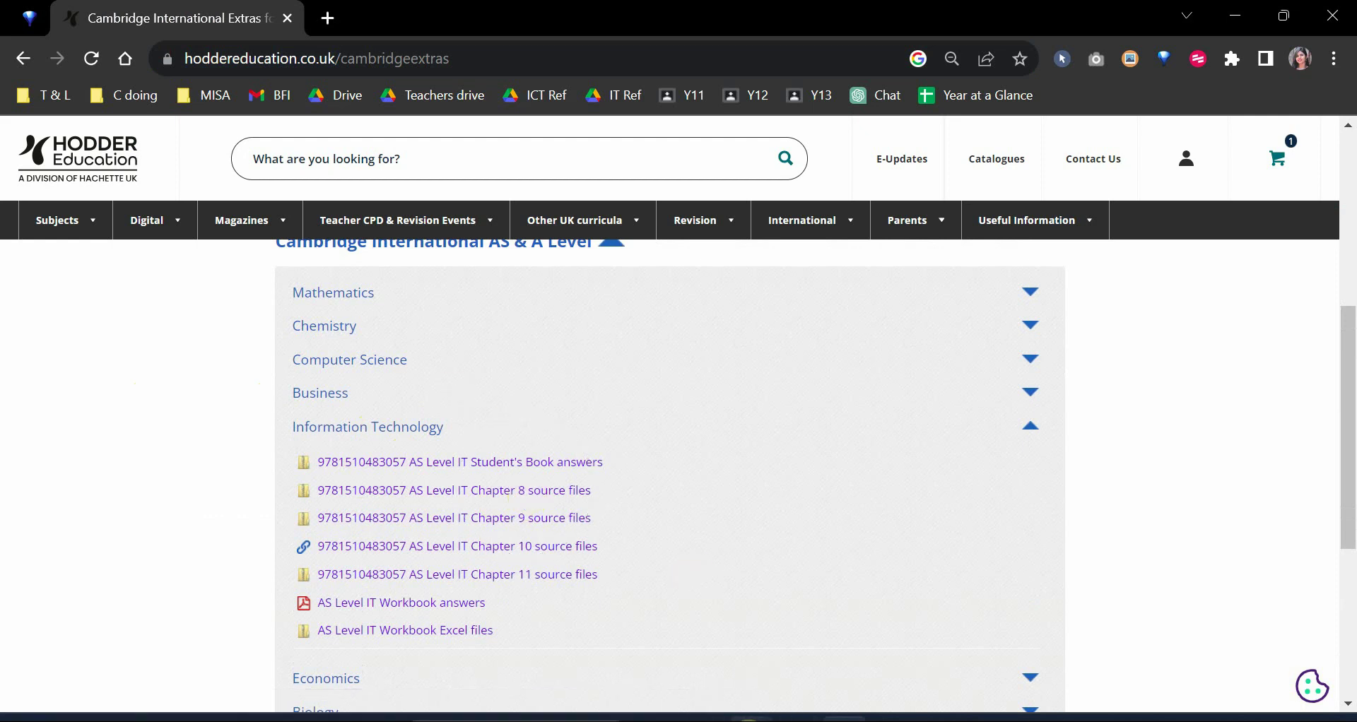
mouse_move(751, 717)
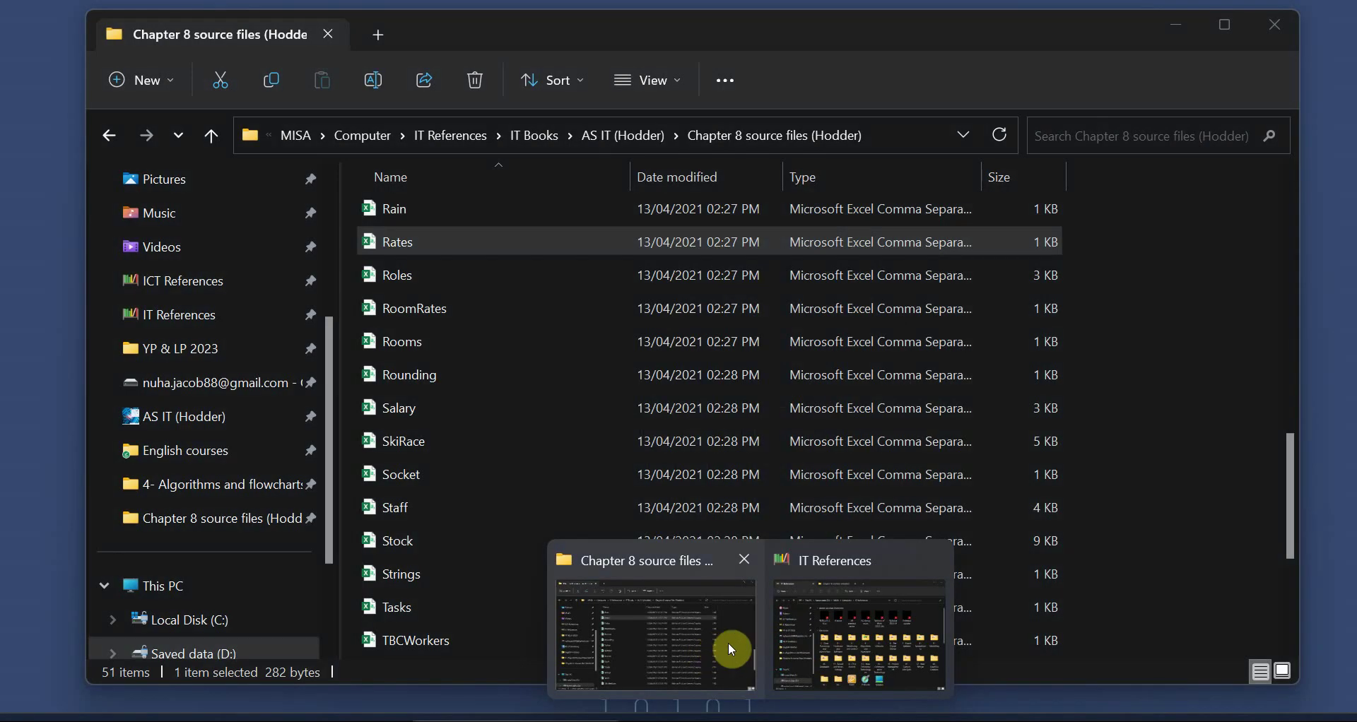
click(697, 639)
scroll(596, 500, down, 3)
scroll(620, 515, up, 6)
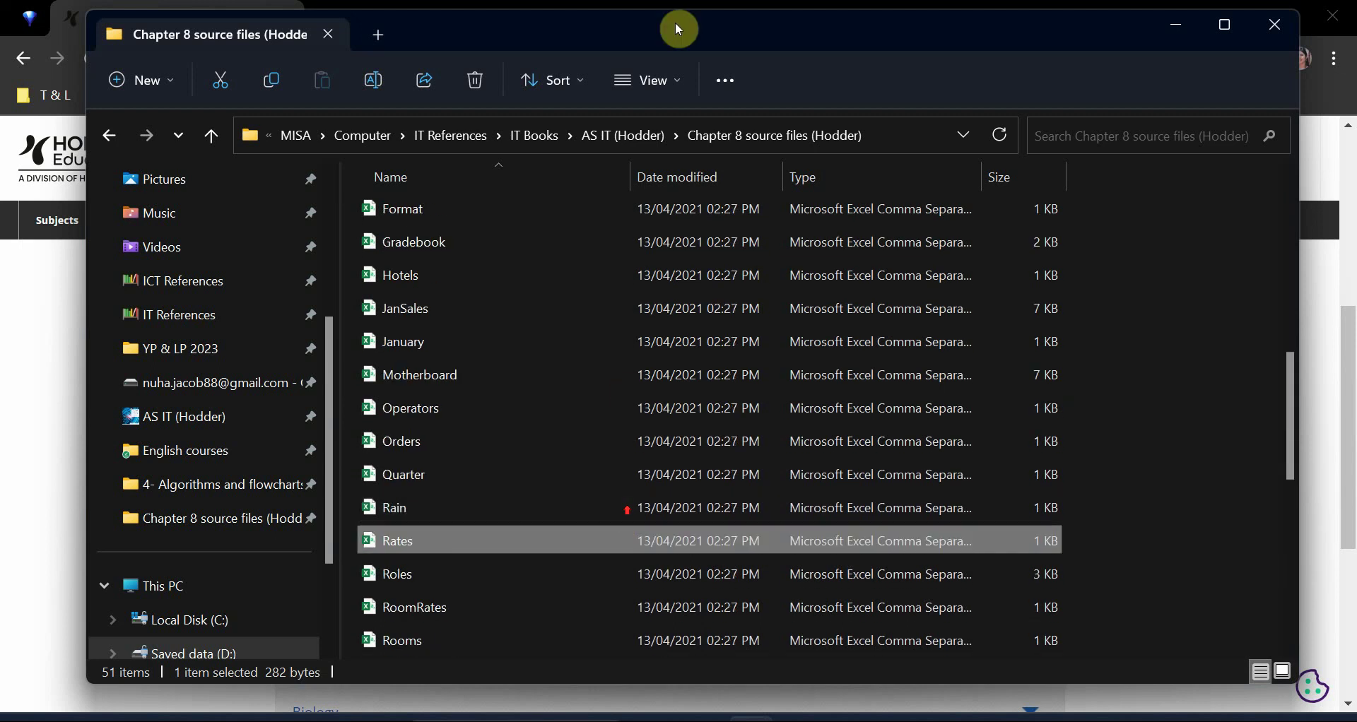
mouse_move(890, 717)
click(821, 613)
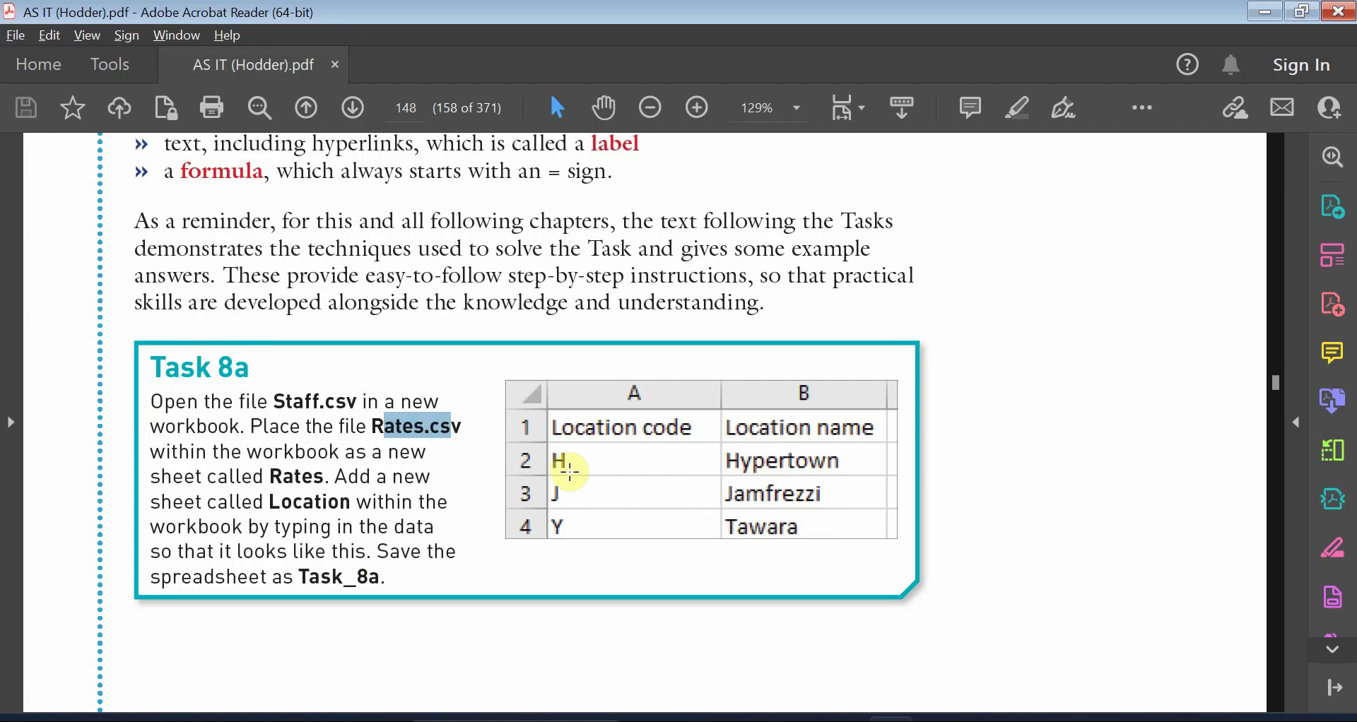
double_click(310, 401)
double_click(397, 427)
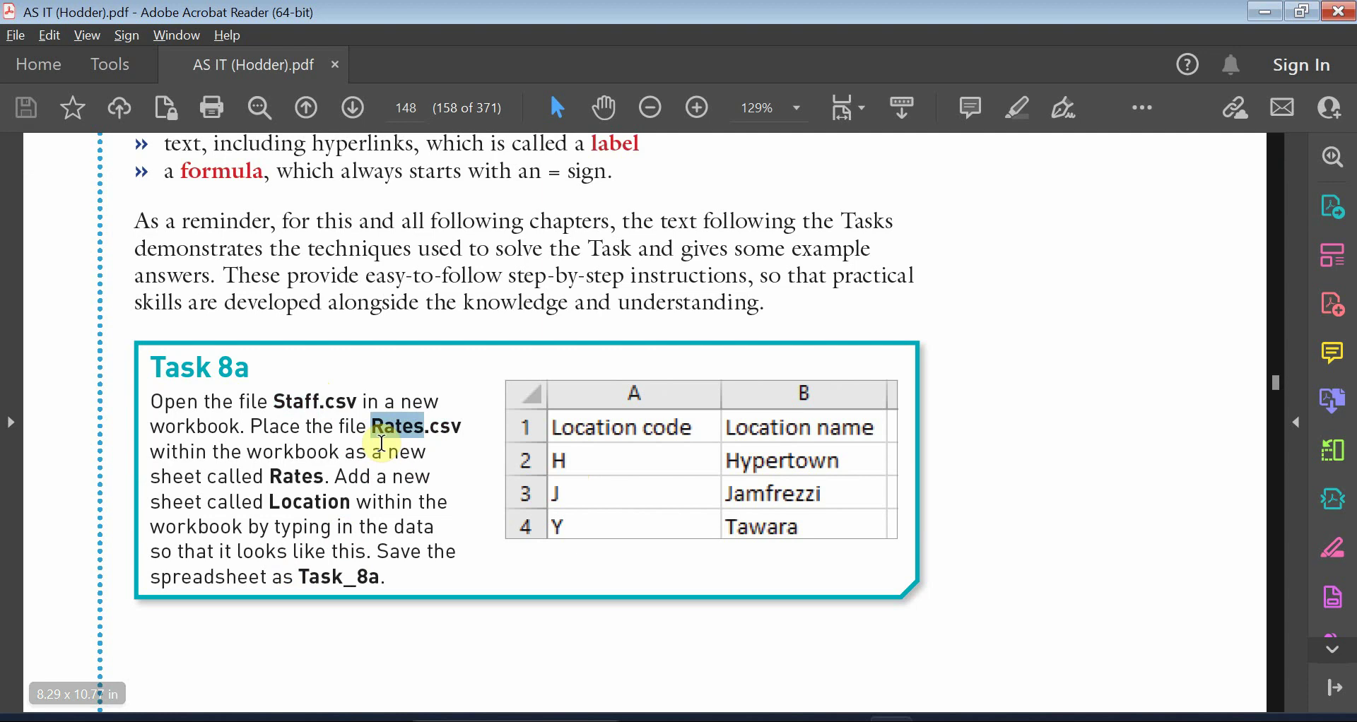
drag(393, 424, 274, 401)
mouse_move(961, 718)
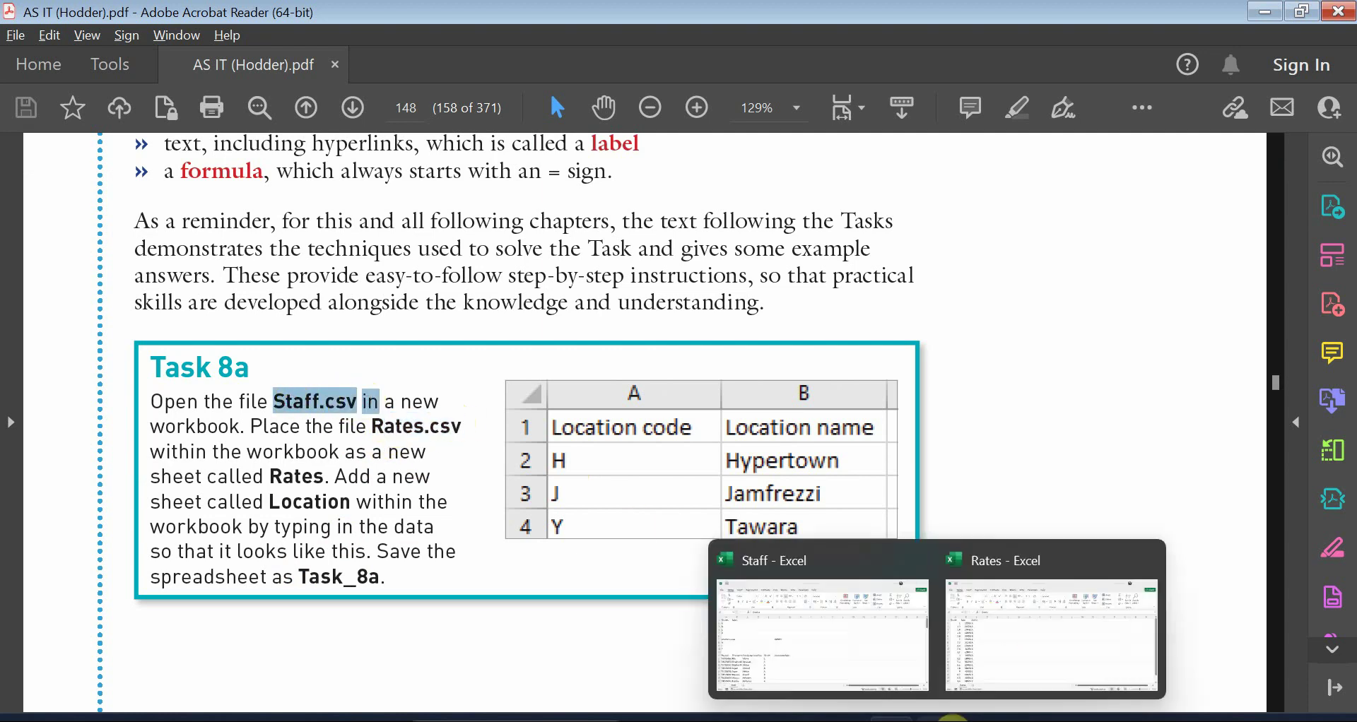
Bring the Staff workbook to the front and start a text/CSV data import.
click(969, 663)
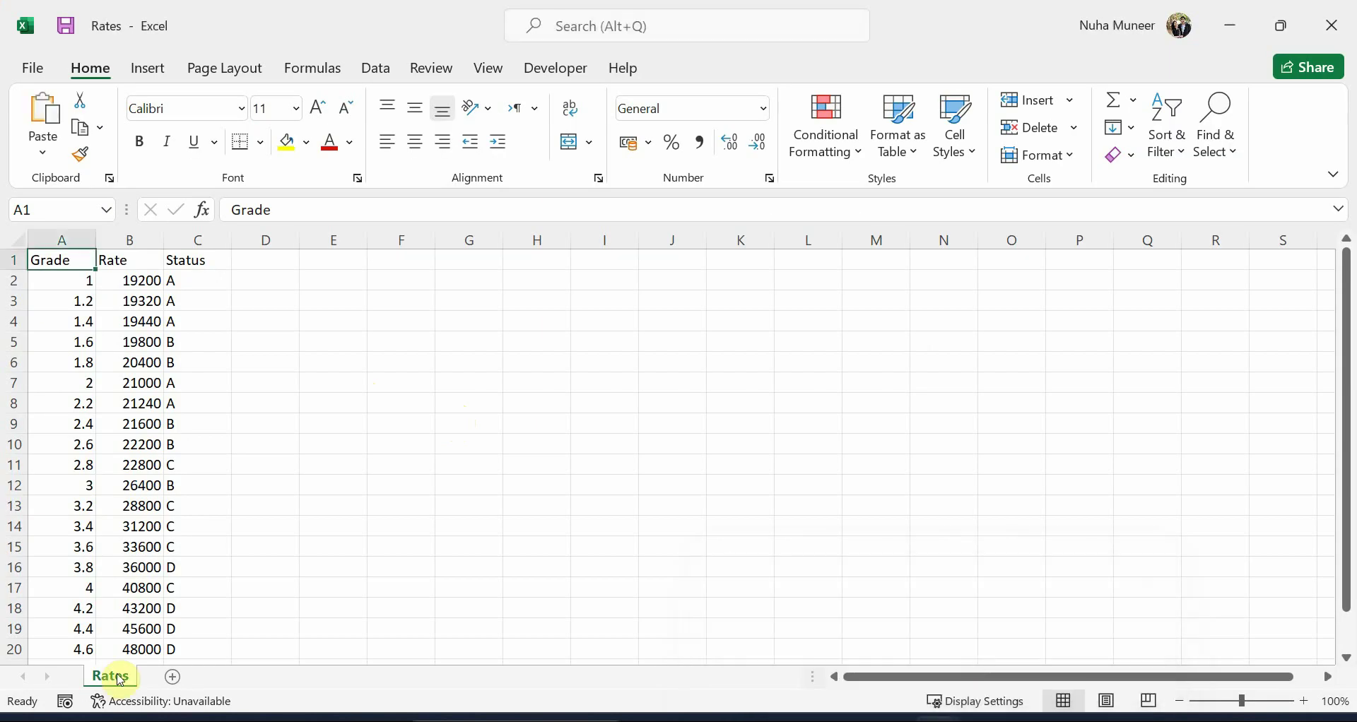
mouse_move(893, 716)
click(820, 629)
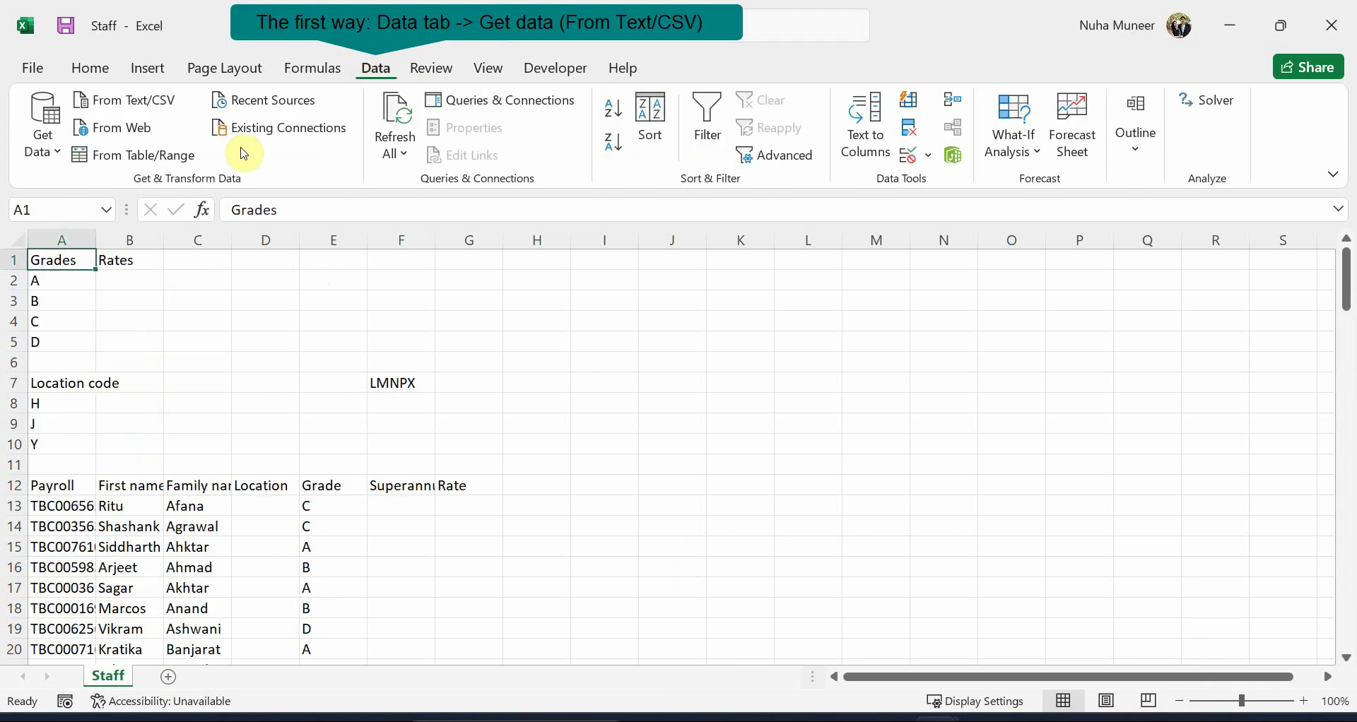
click(124, 106)
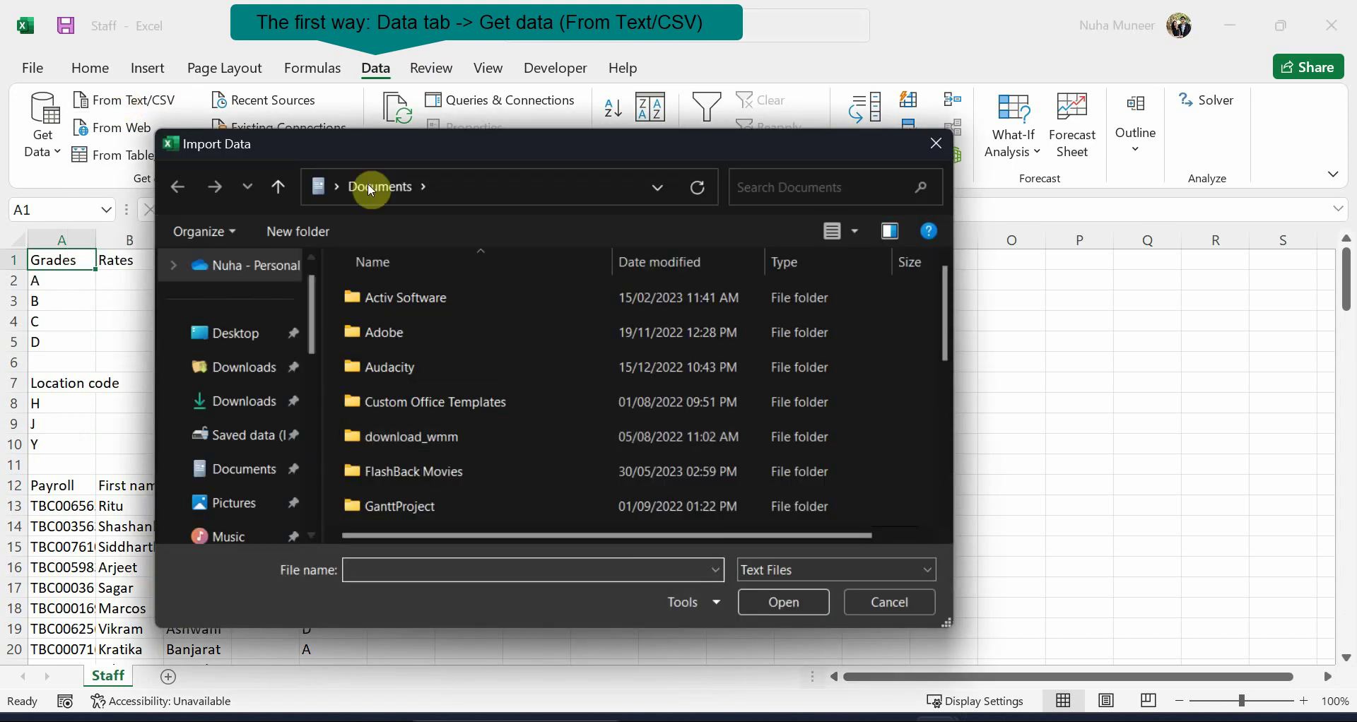
Copy the folder path of the Chapter 8 source files.
click(751, 717)
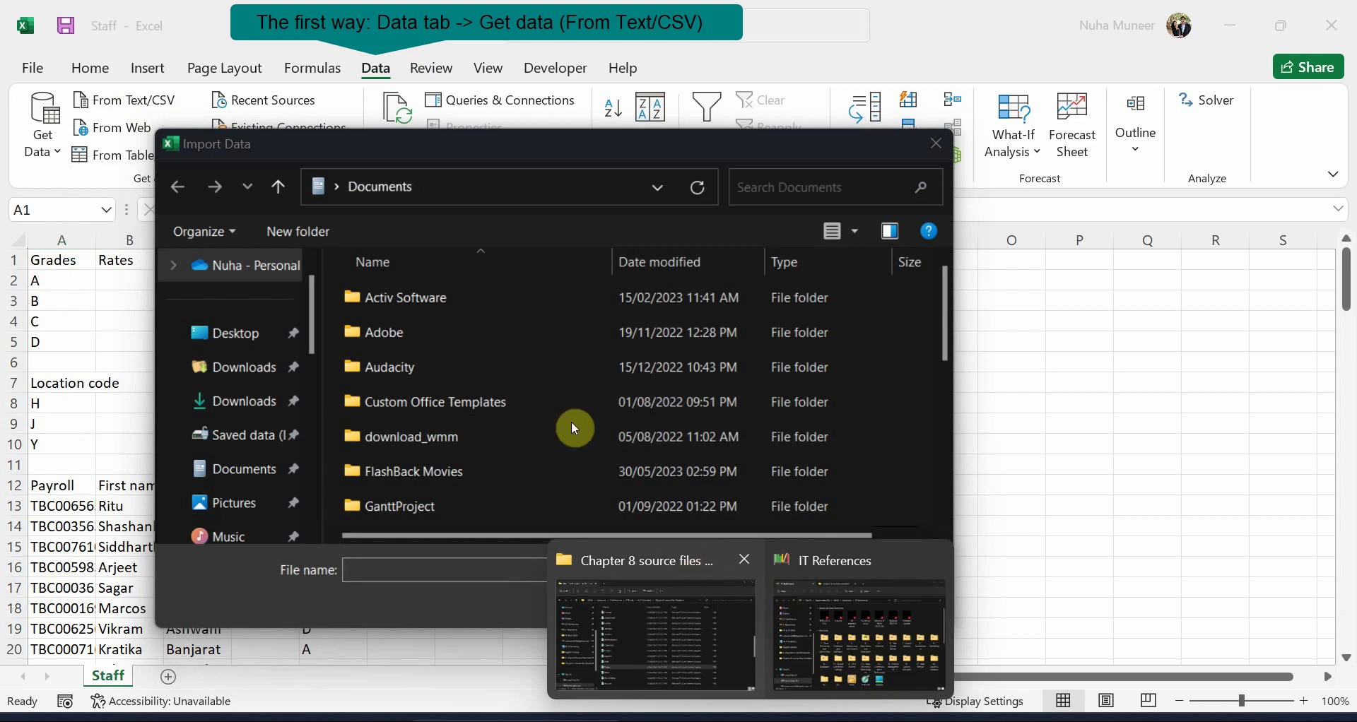
click(643, 631)
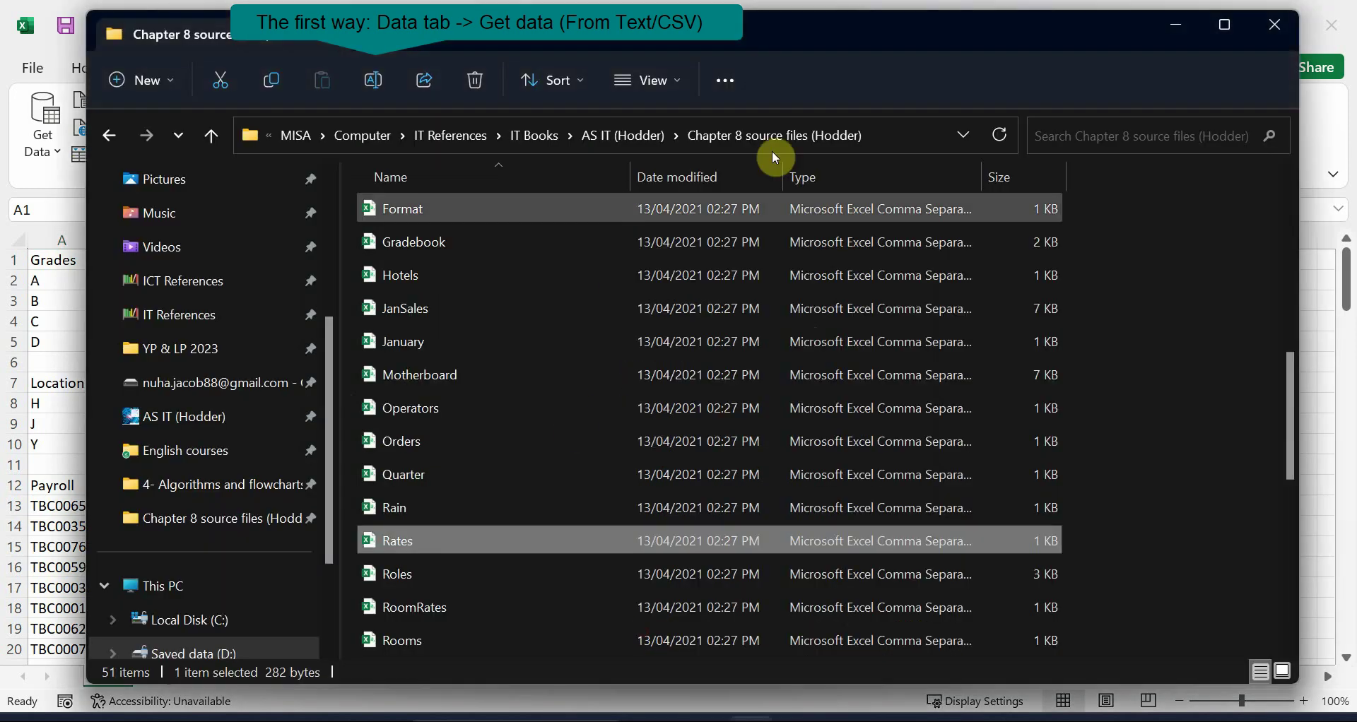
click(921, 145)
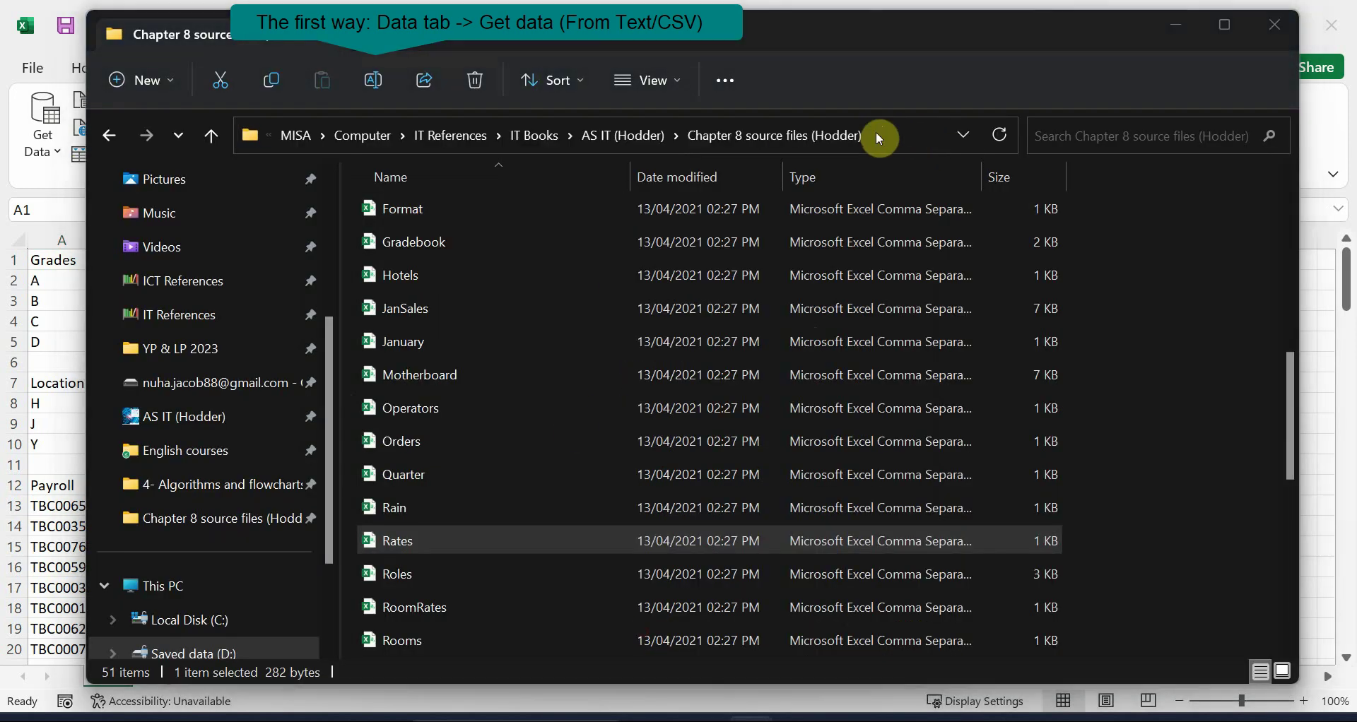
key(alt+Tab)
Paste the Chapter 8 path into the import File name box and open Rates.csv.
click(506, 576)
text(D:\MISA\Computer\IT References\IT Books\AS IT (Hodder)\Chapter 8 source files (Hodder))
key(Return)
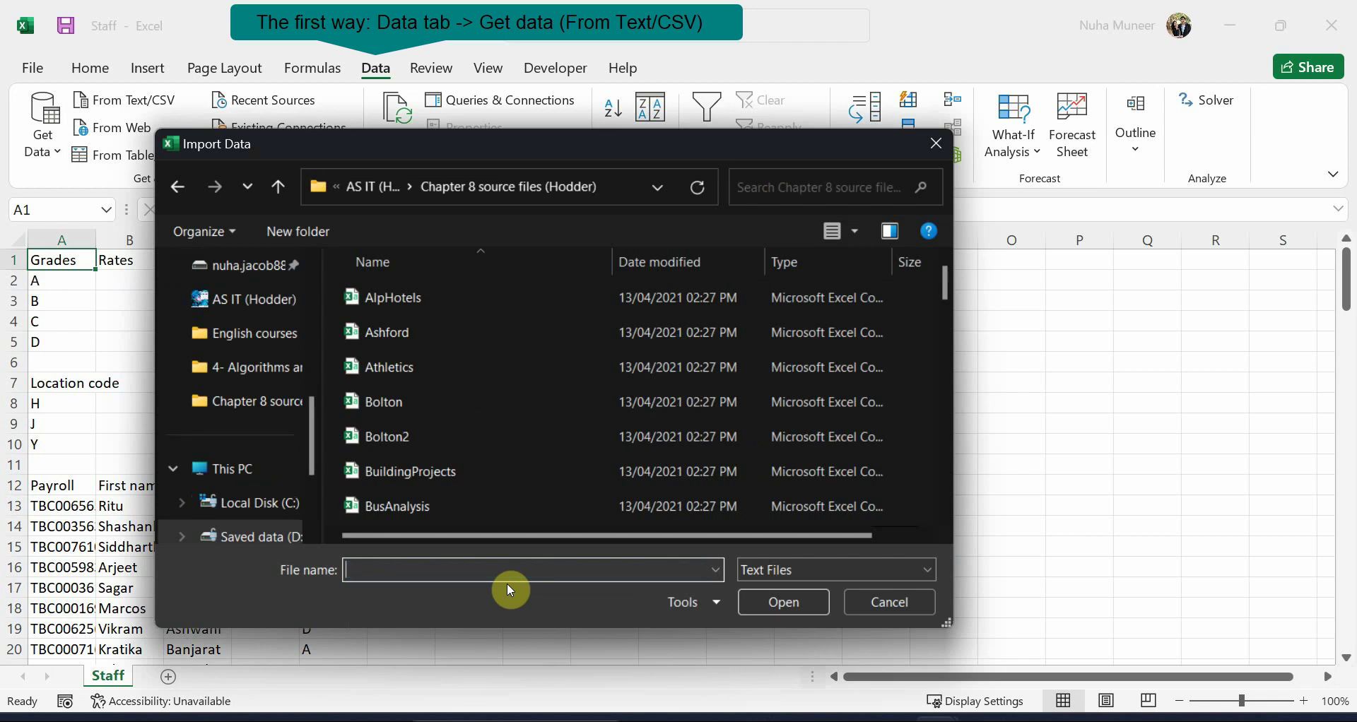
click(463, 367)
key(r)
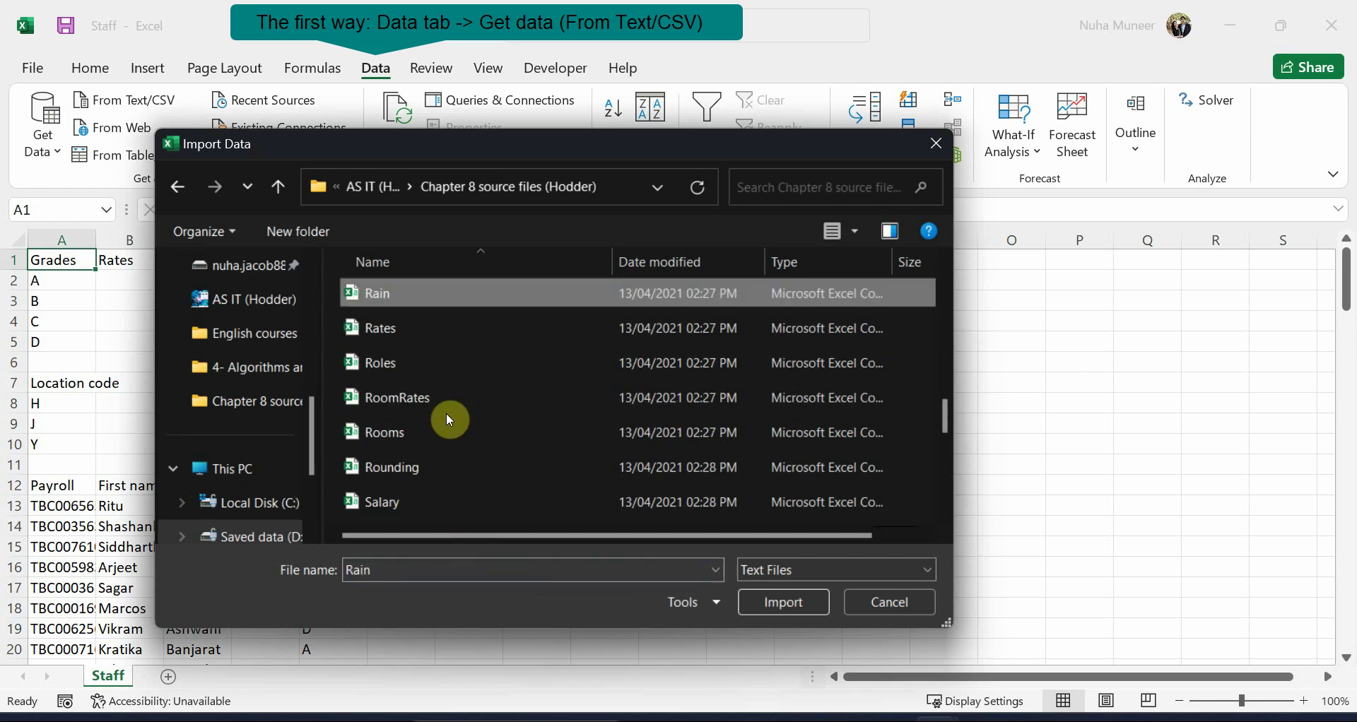
key(Down)
double_click(406, 328)
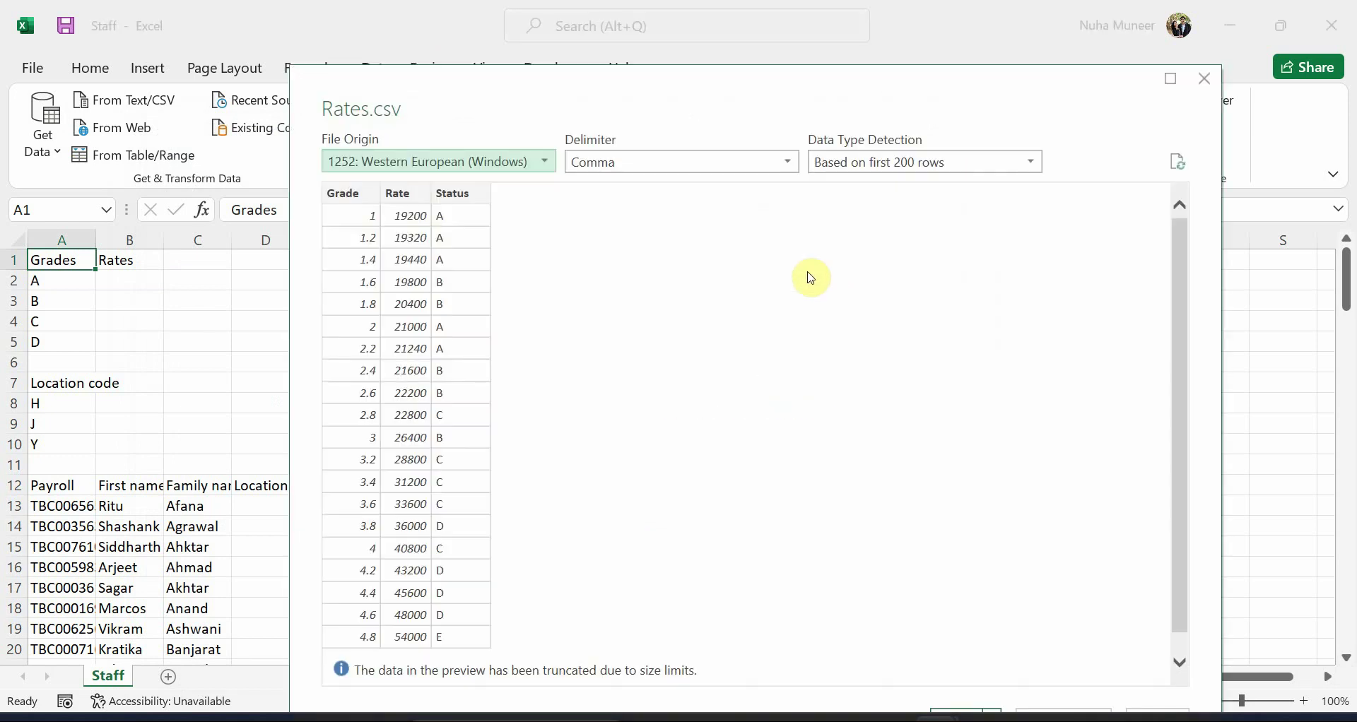
Keep Comma as the Rates.csv delimiter and load the data into the workbook.
drag(797, 92, 762, 43)
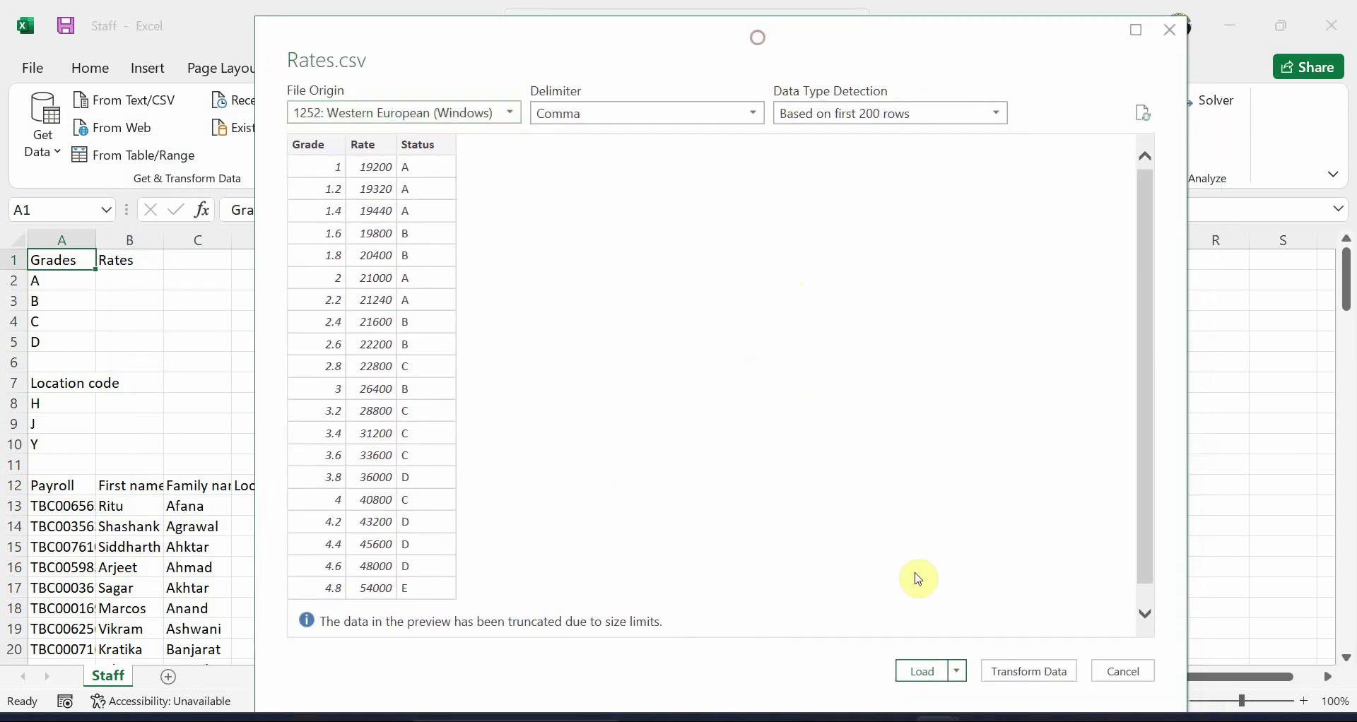
click(596, 123)
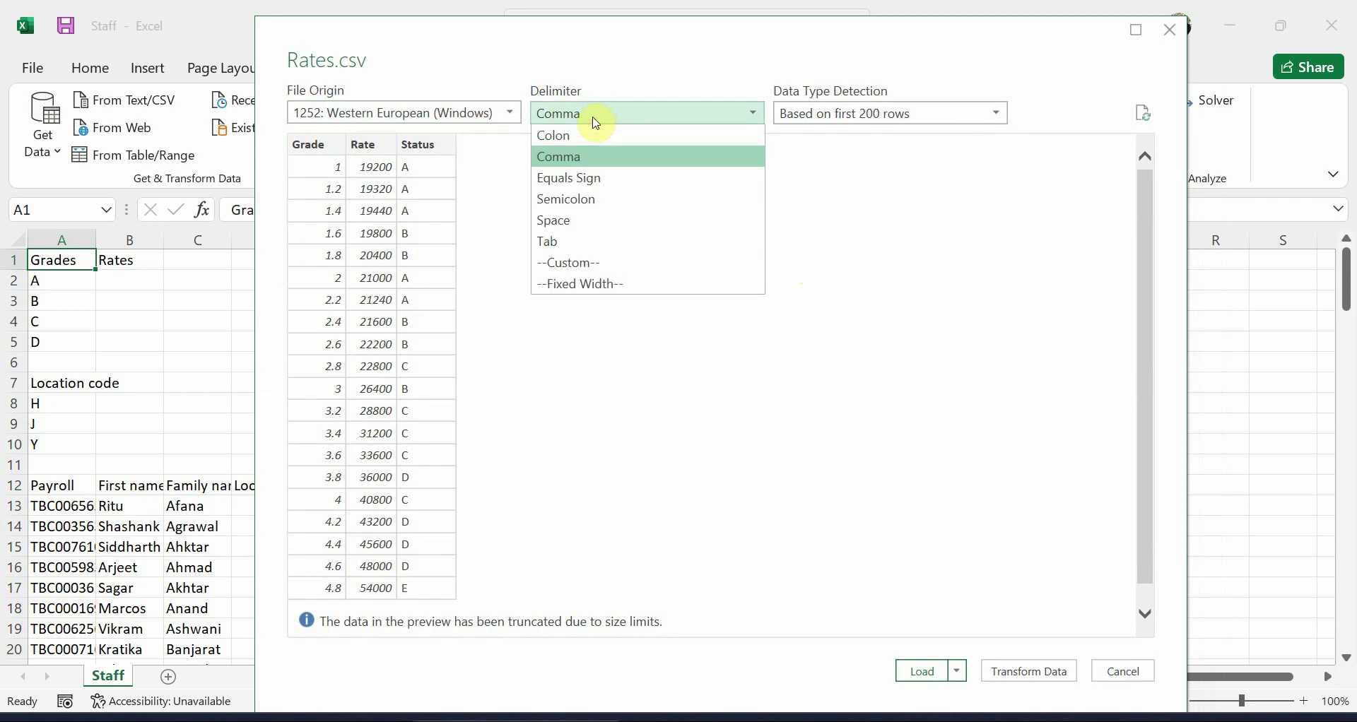
click(596, 123)
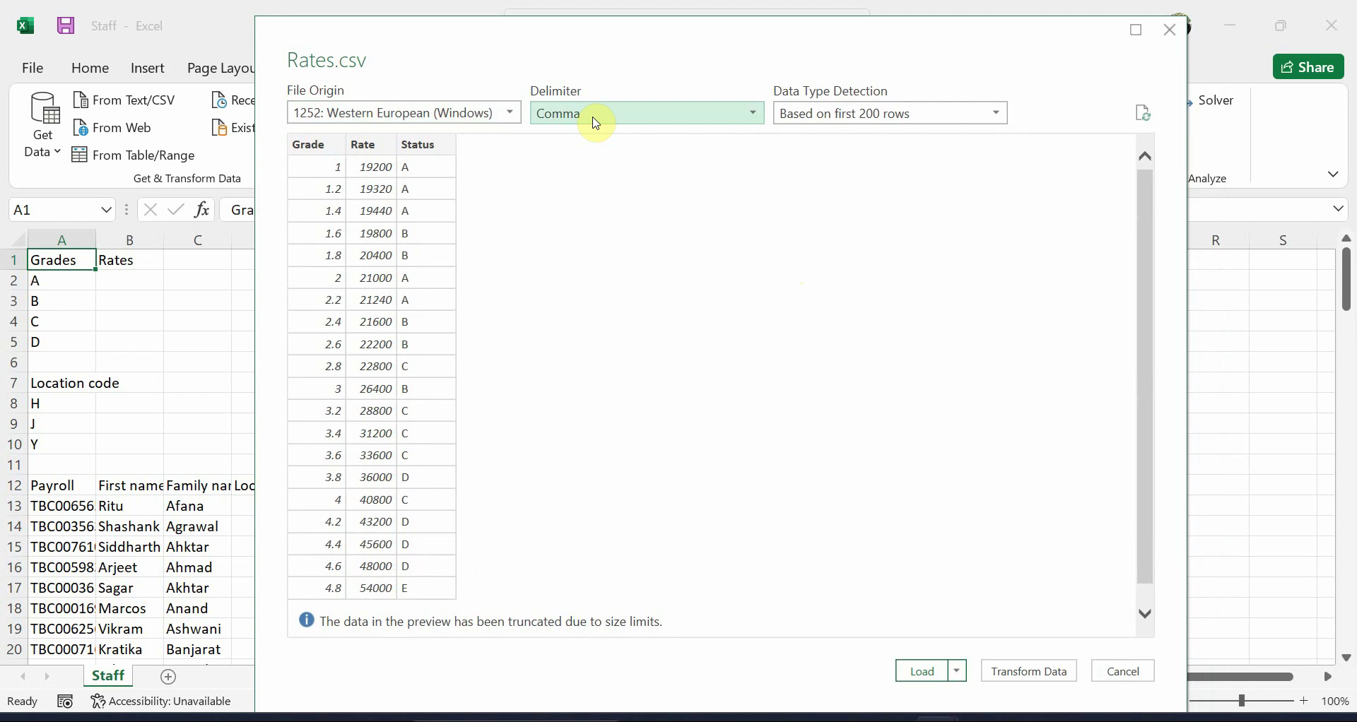
click(595, 123)
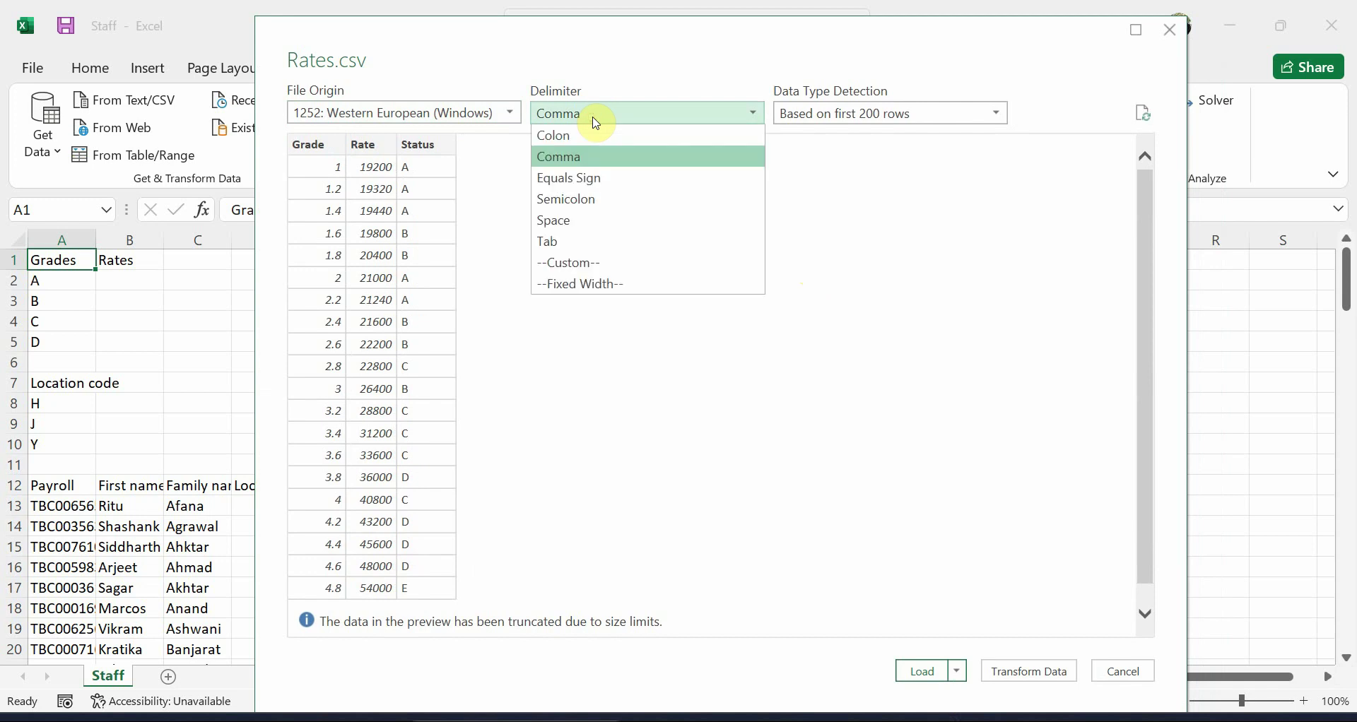
click(587, 119)
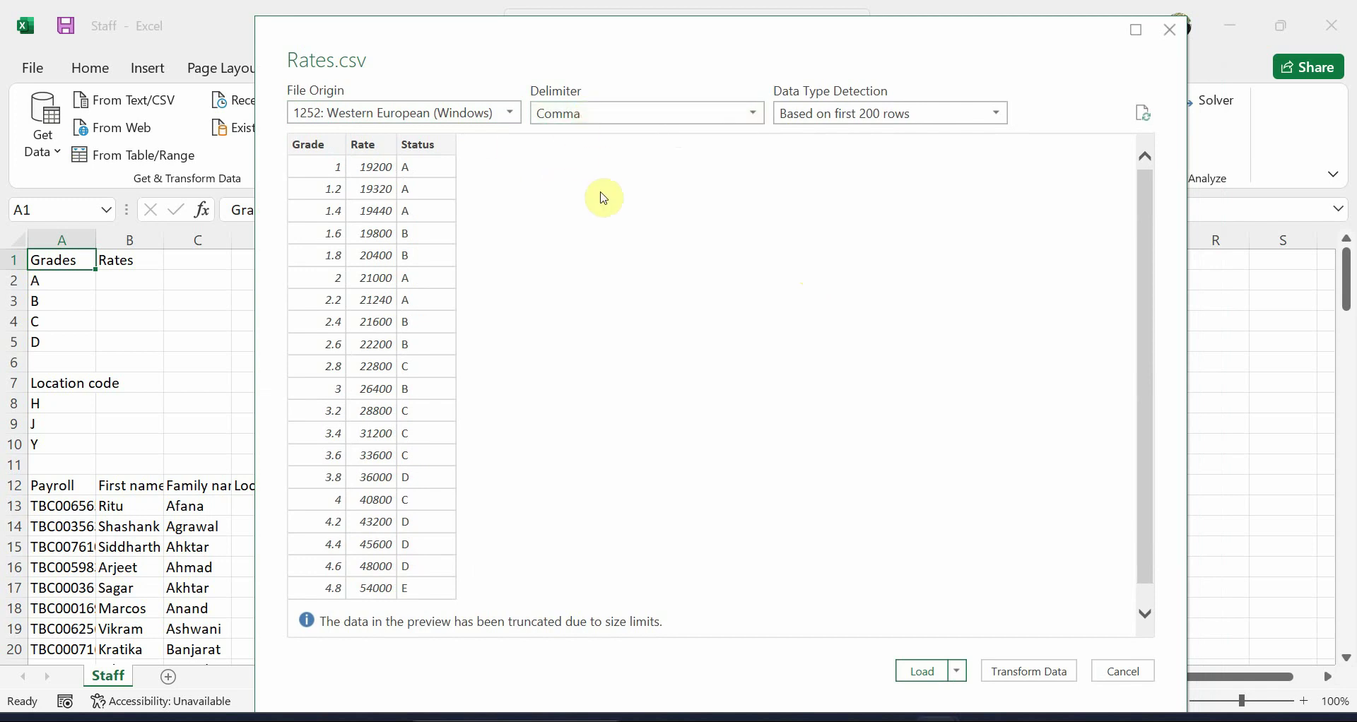
click(919, 673)
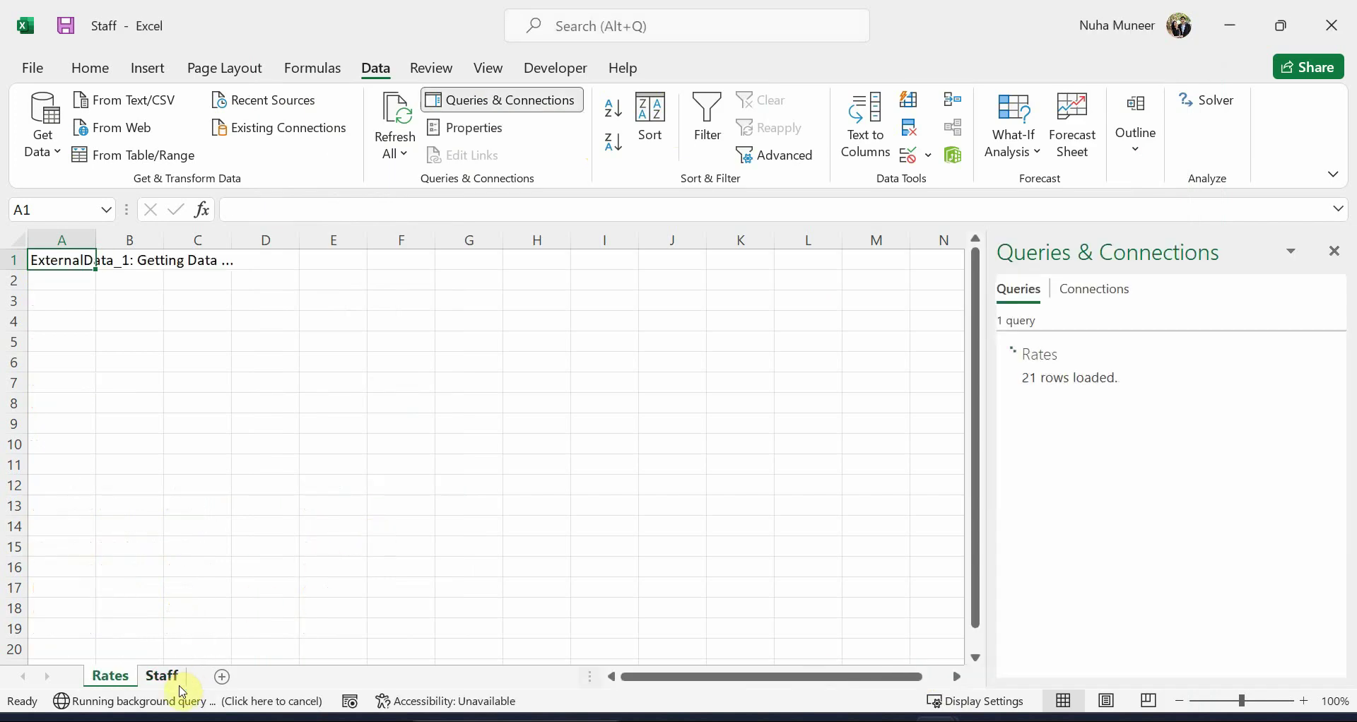
Apply the first Light table style to the Rates table in columns A–C.
click(128, 683)
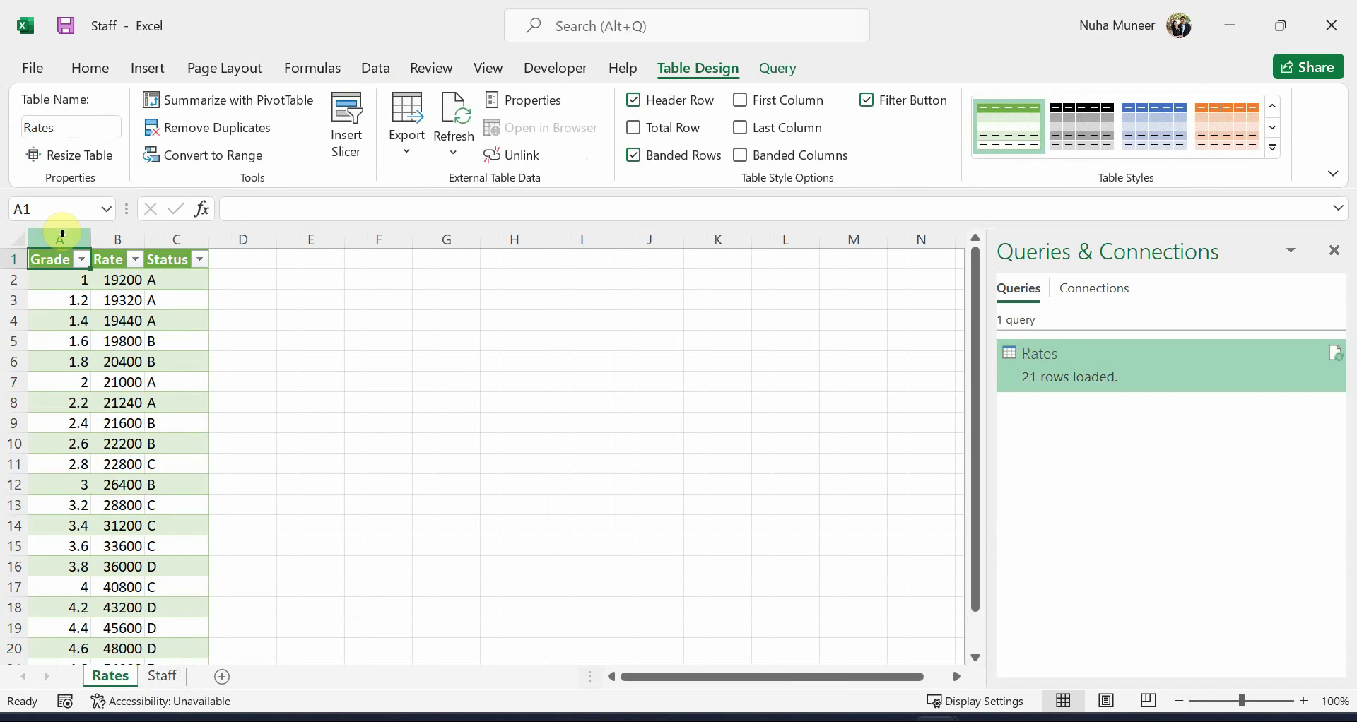
drag(61, 238, 170, 235)
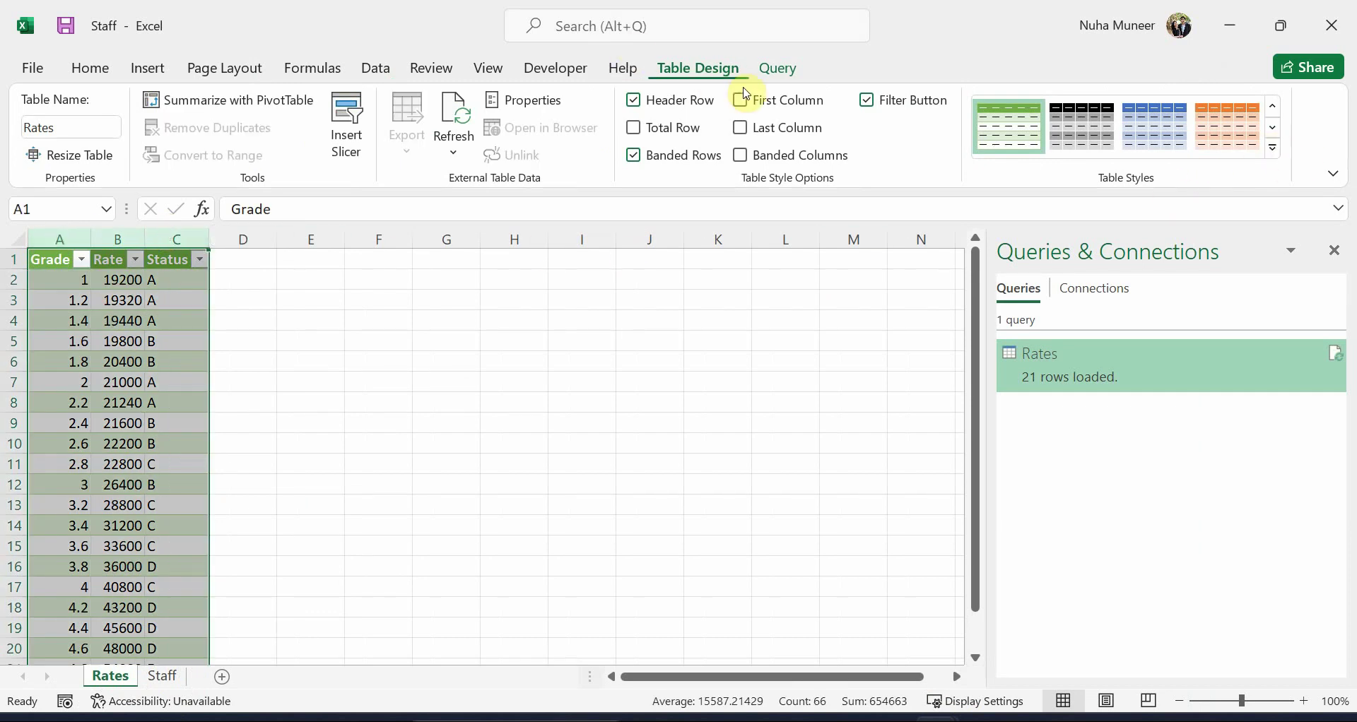
click(1272, 148)
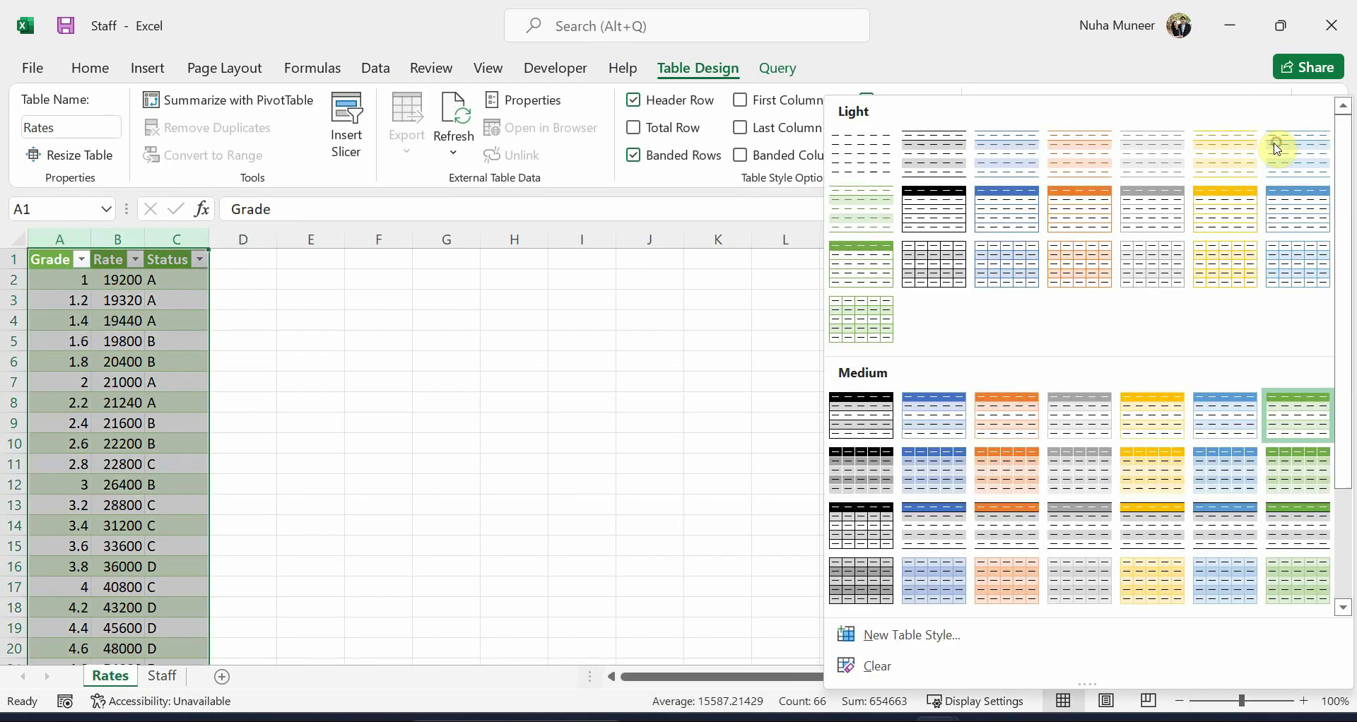
click(859, 162)
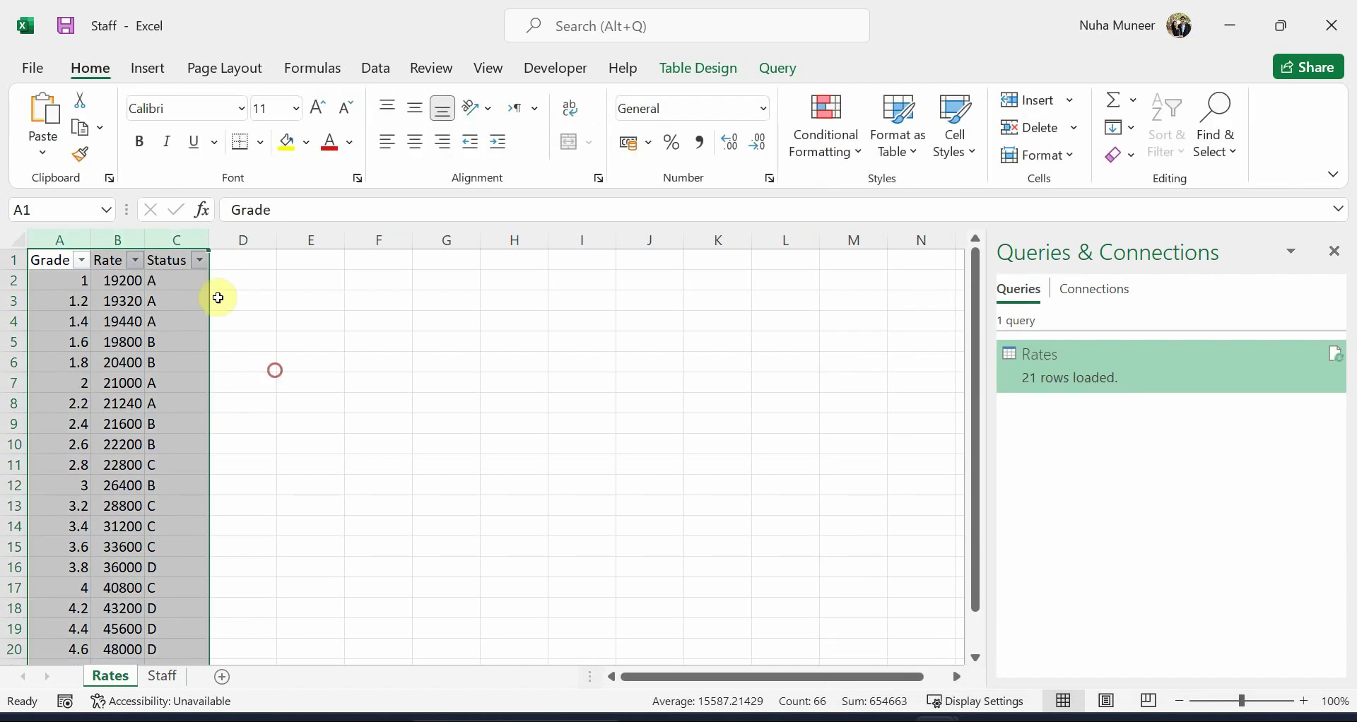
Turn off the filter arrows on the Grade, Rate and Status header row.
click(176, 276)
drag(174, 261, 48, 258)
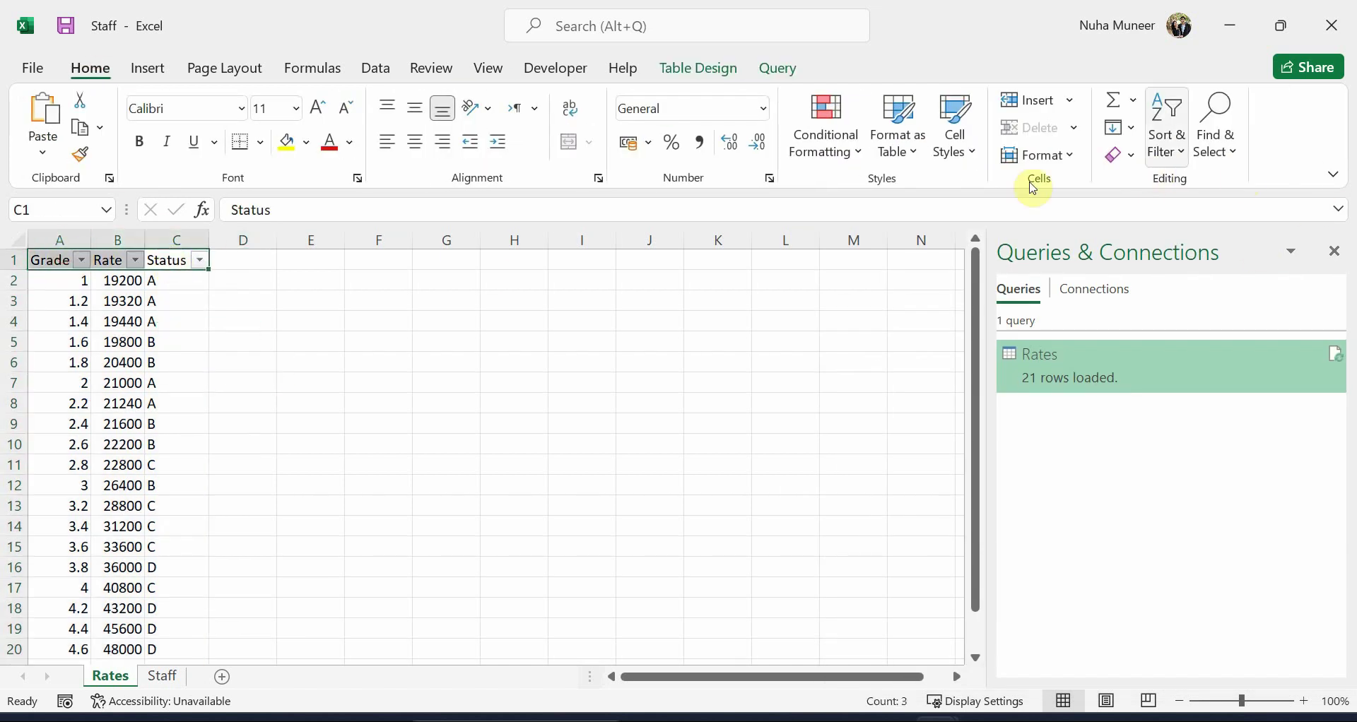
click(1167, 134)
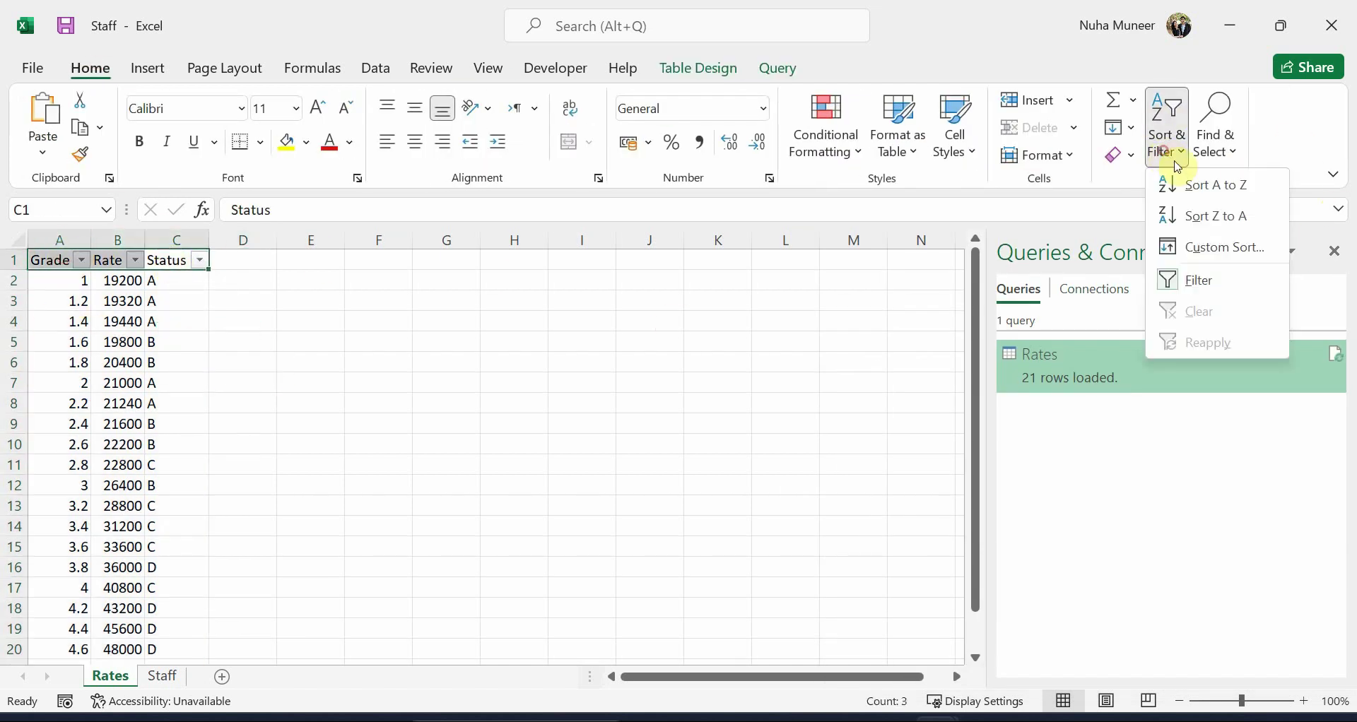
click(1210, 285)
click(601, 527)
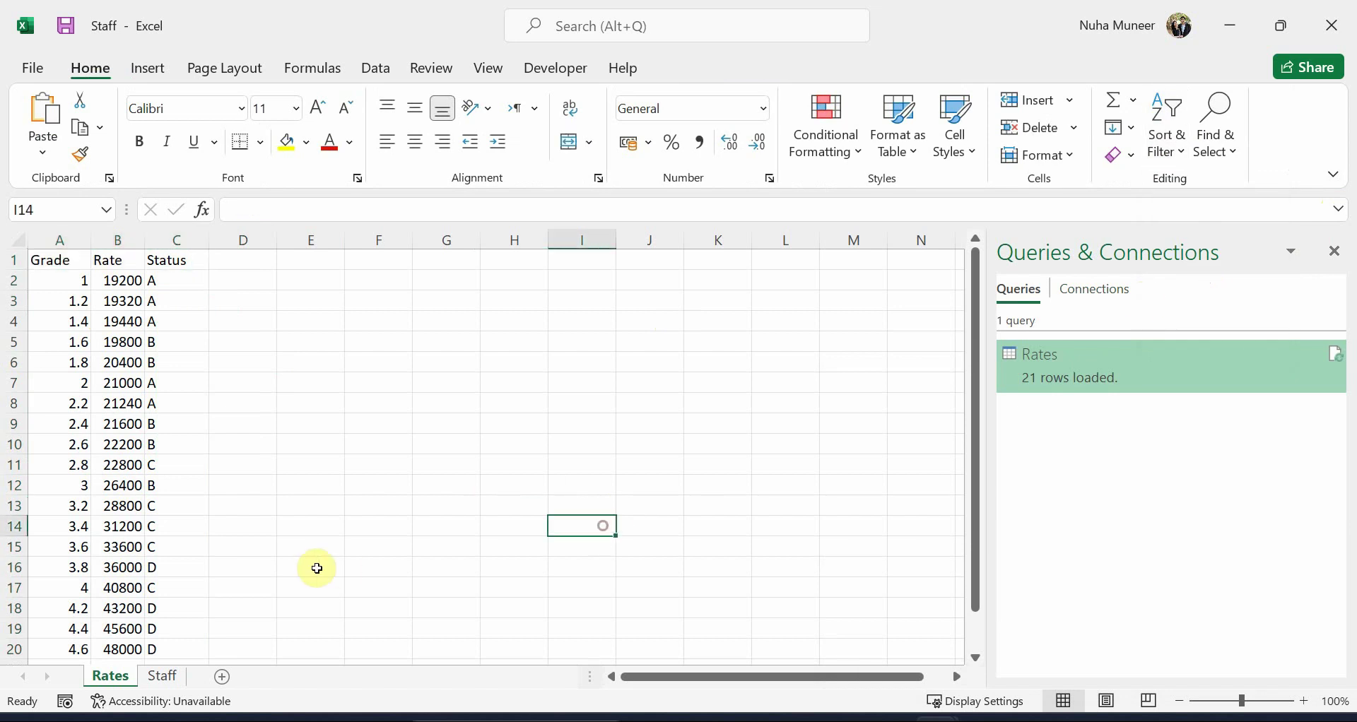
Copy the Rates sheet from the Rates workbook to the end of Staff.csv.
scroll(309, 578, down, 3)
scroll(309, 578, up, 3)
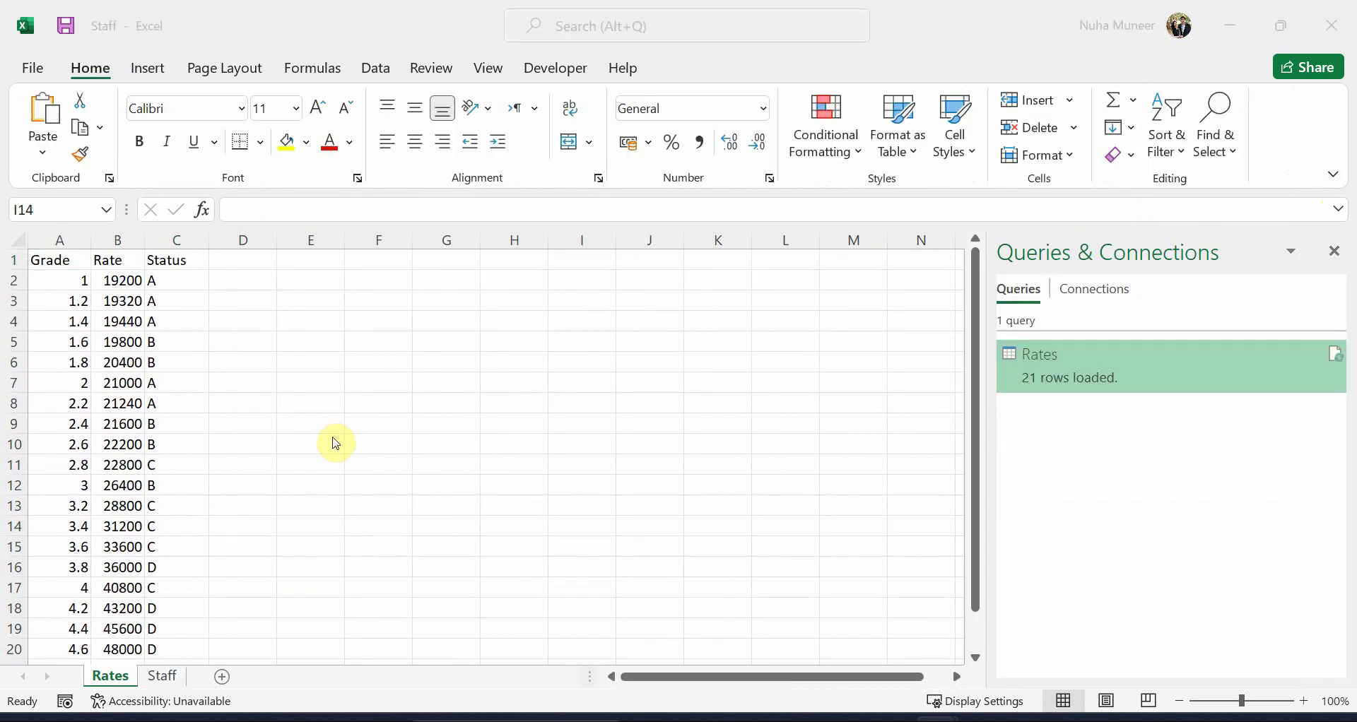
click(357, 404)
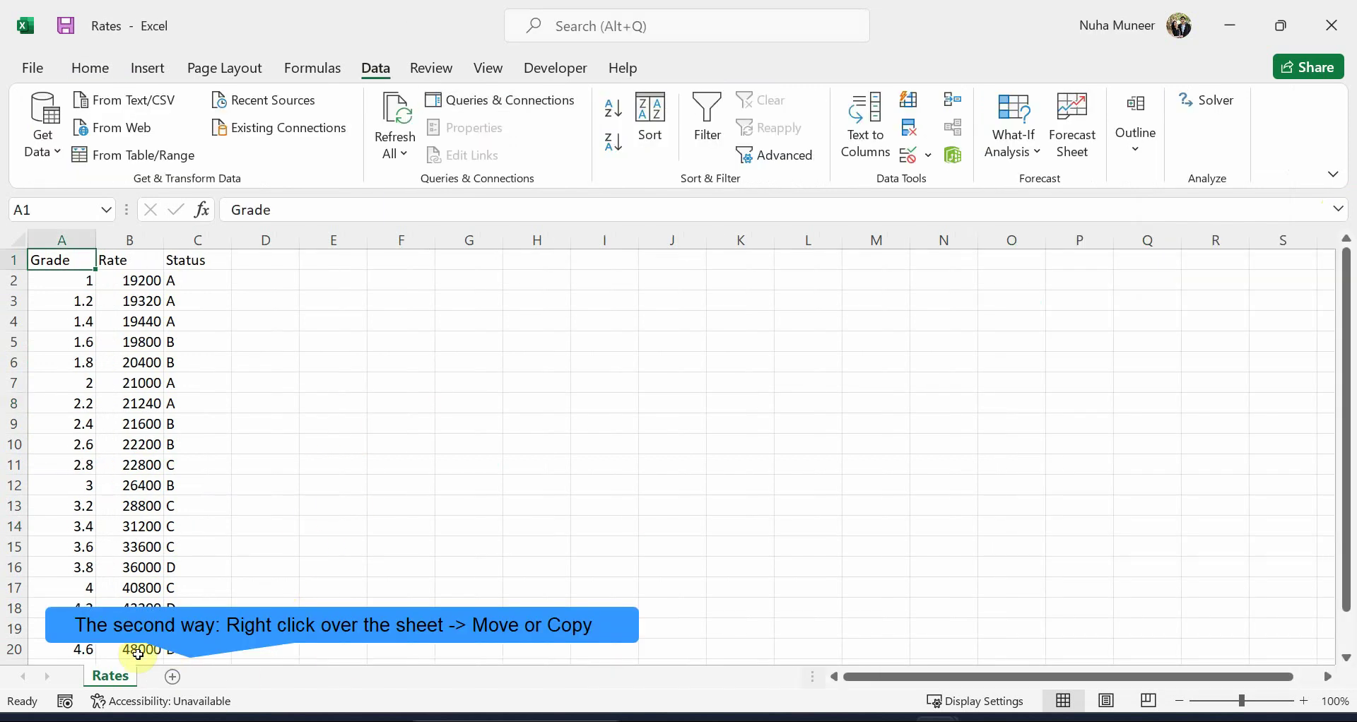
right_click(111, 677)
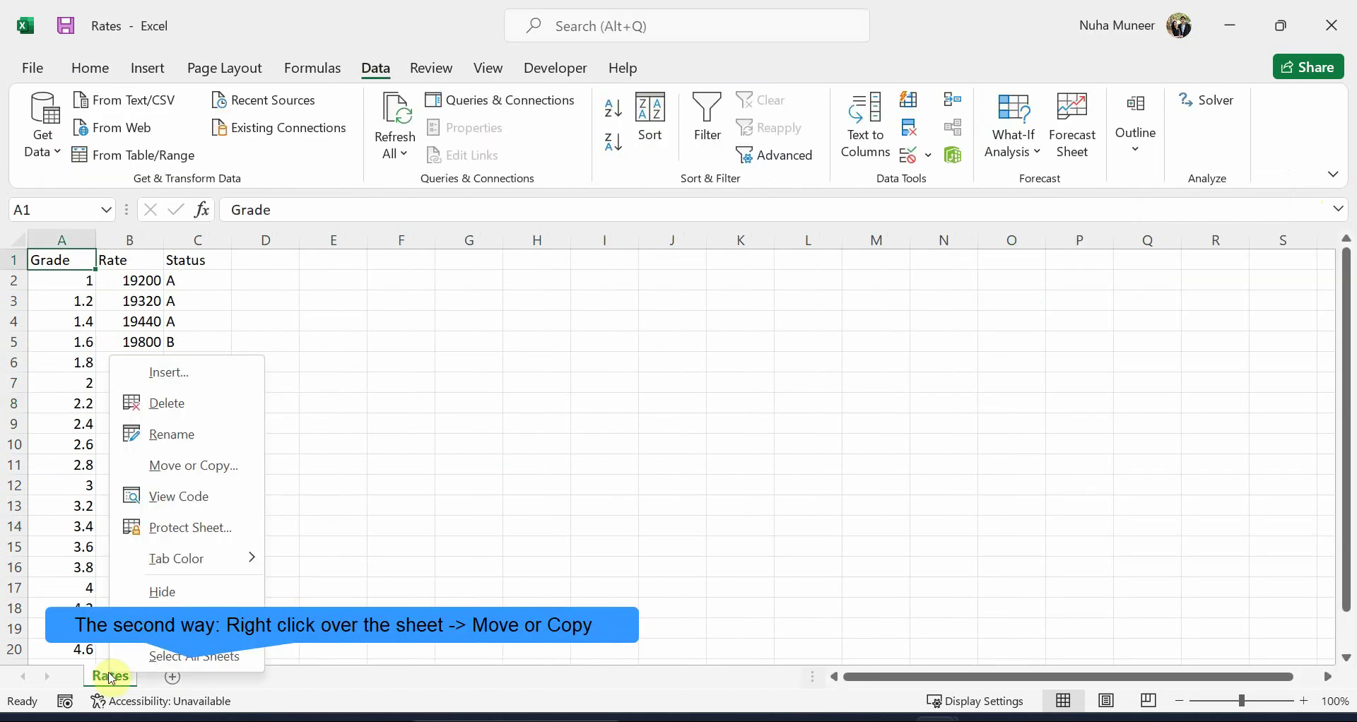
click(196, 470)
drag(151, 334, 411, 258)
click(315, 327)
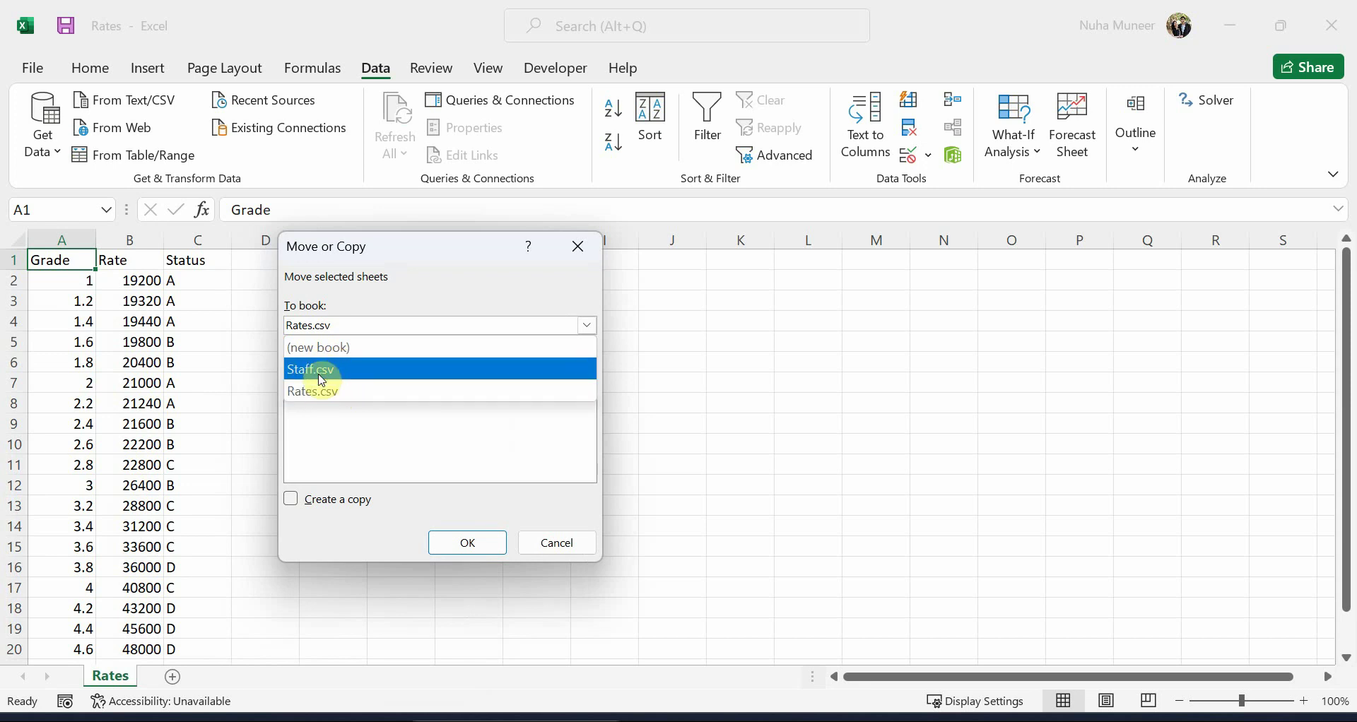
click(303, 370)
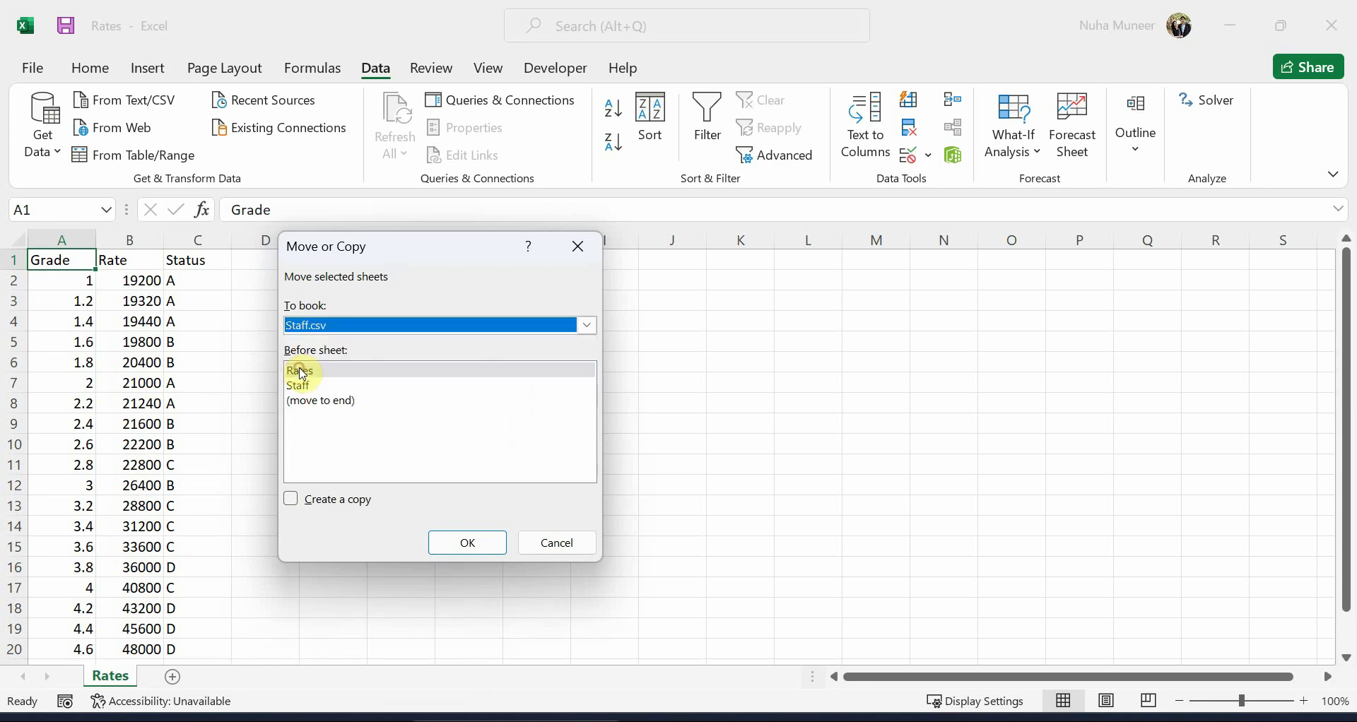
click(324, 402)
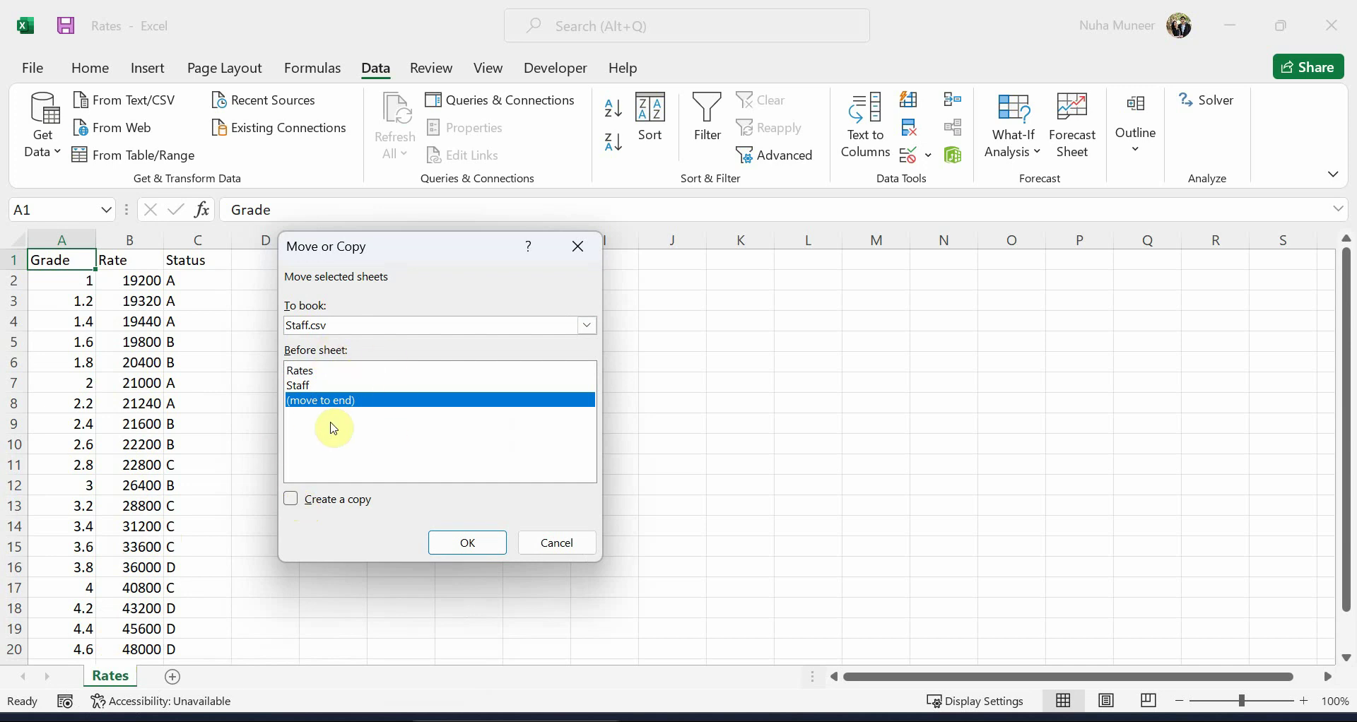
click(296, 507)
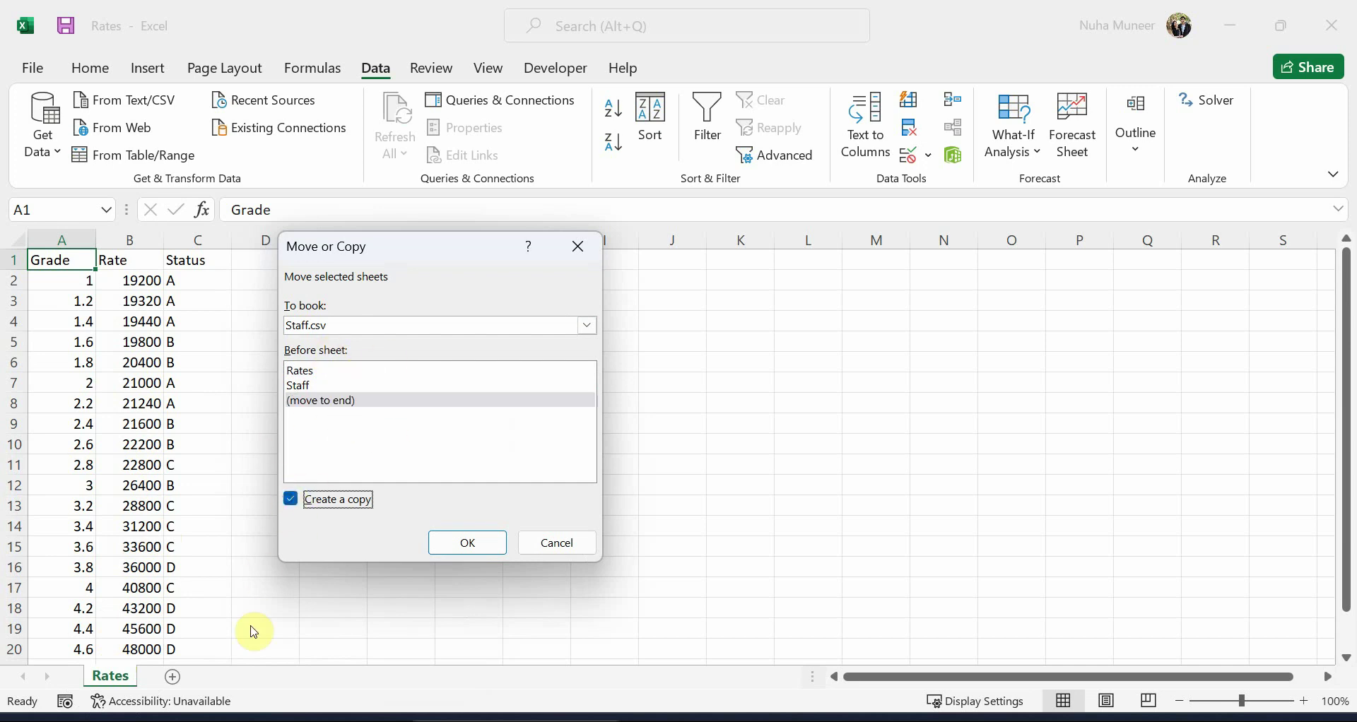
click(468, 545)
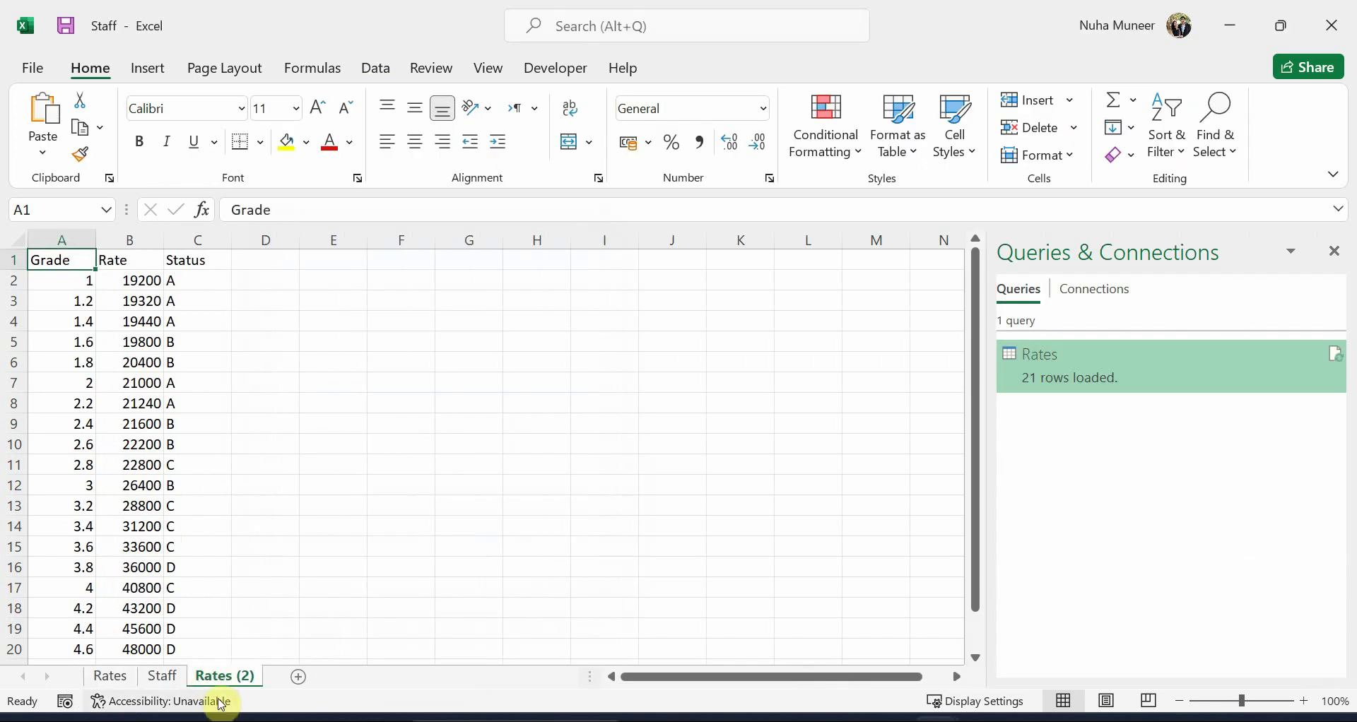
Compare Rates with its duplicate, then delete the Rates (2) sheet.
click(162, 677)
click(111, 676)
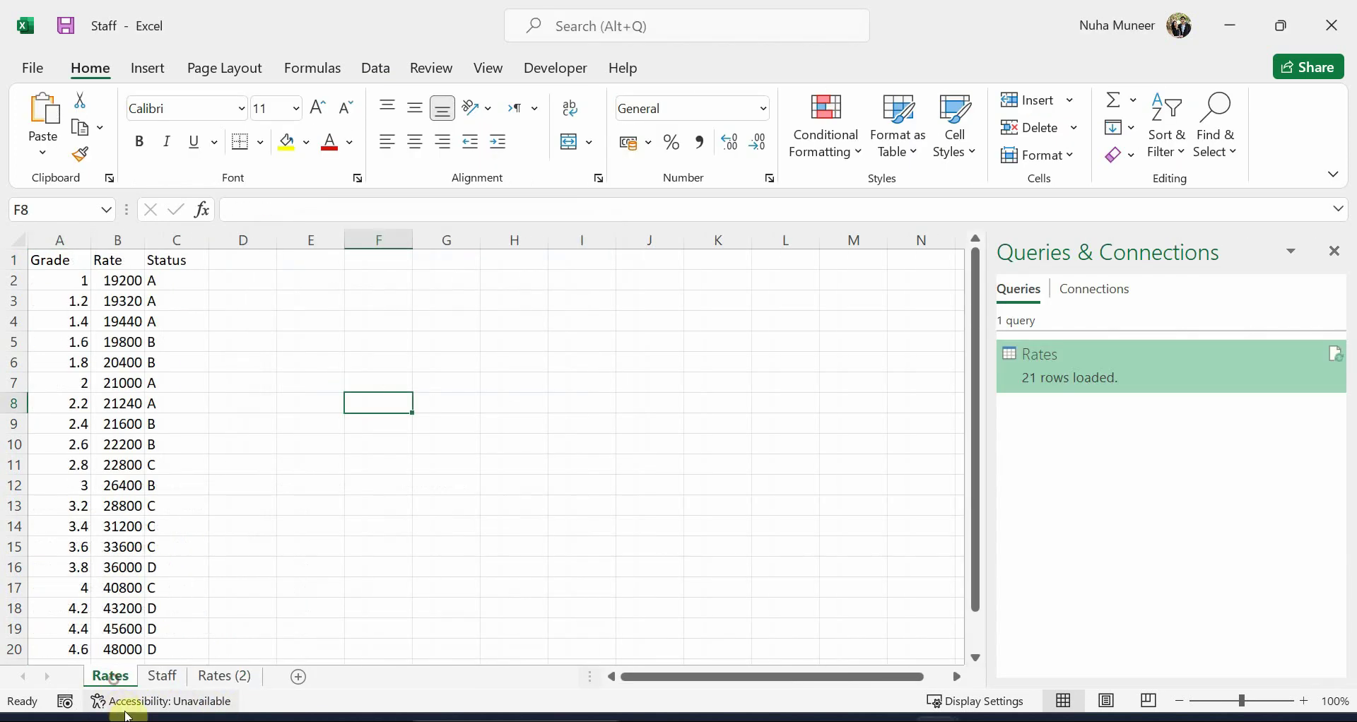
click(228, 678)
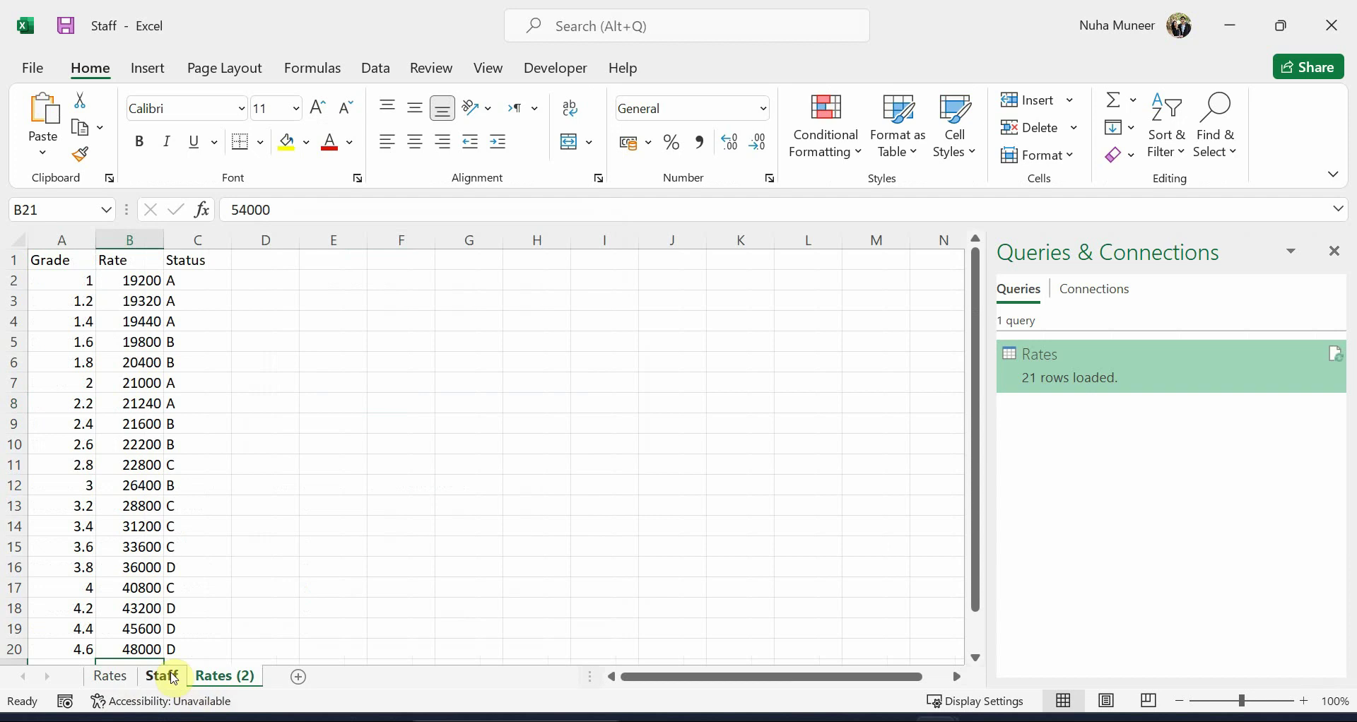
click(113, 677)
click(238, 675)
right_click(240, 680)
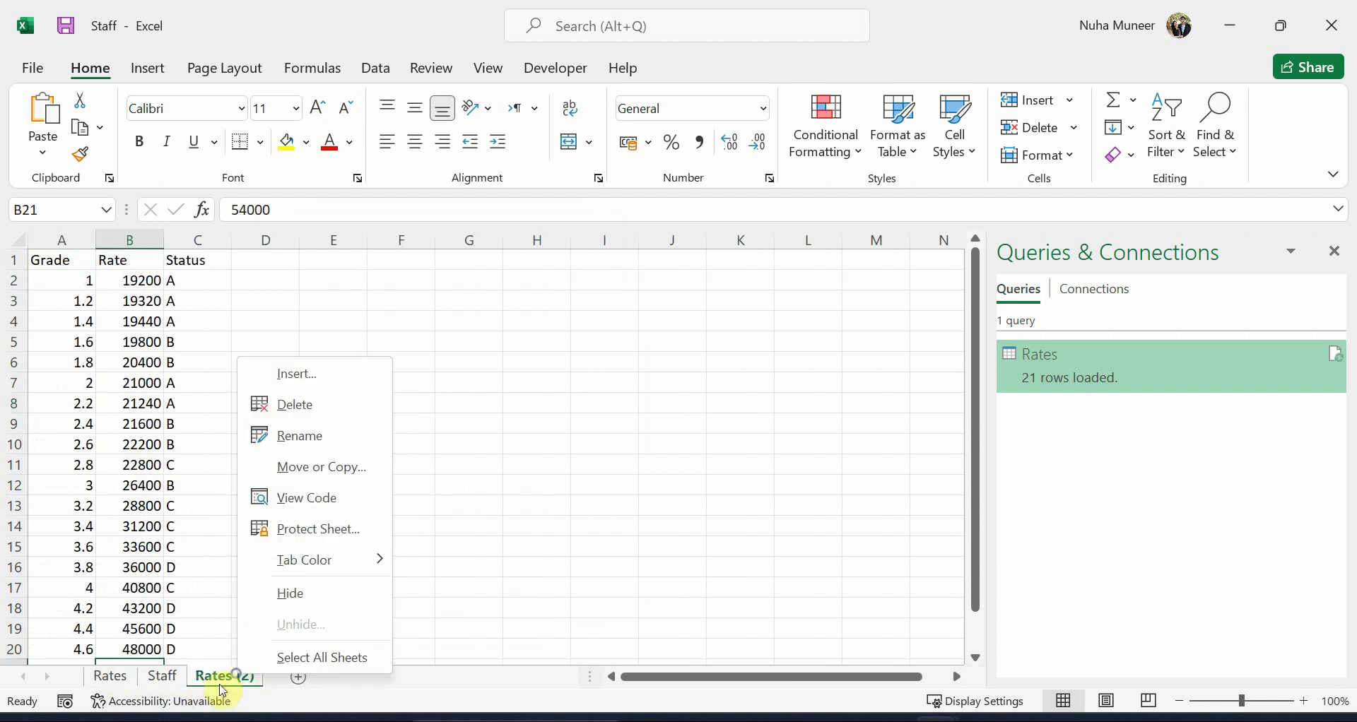
click(290, 401)
click(645, 425)
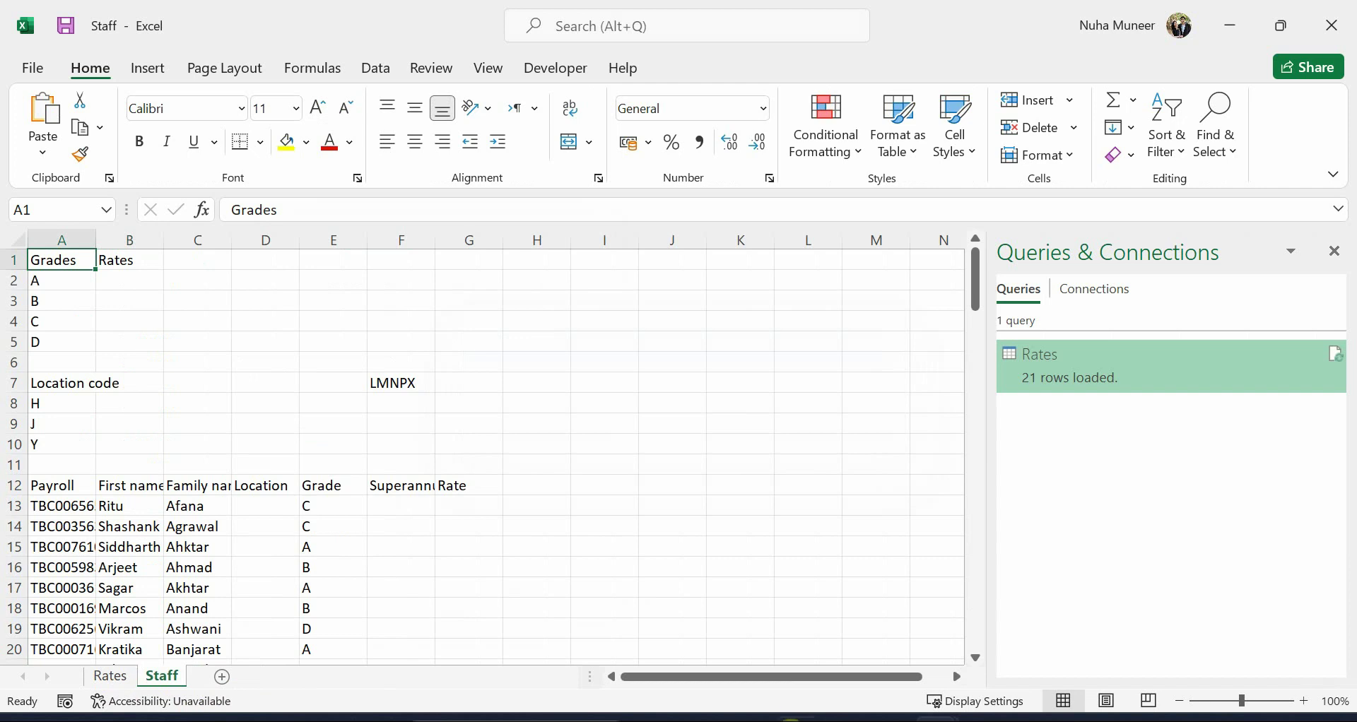
Highlight 'Location' in Task 8a and snap the PDF right beside the Staff workbook.
key(alt+Tab)
scroll(438, 503, down, 1)
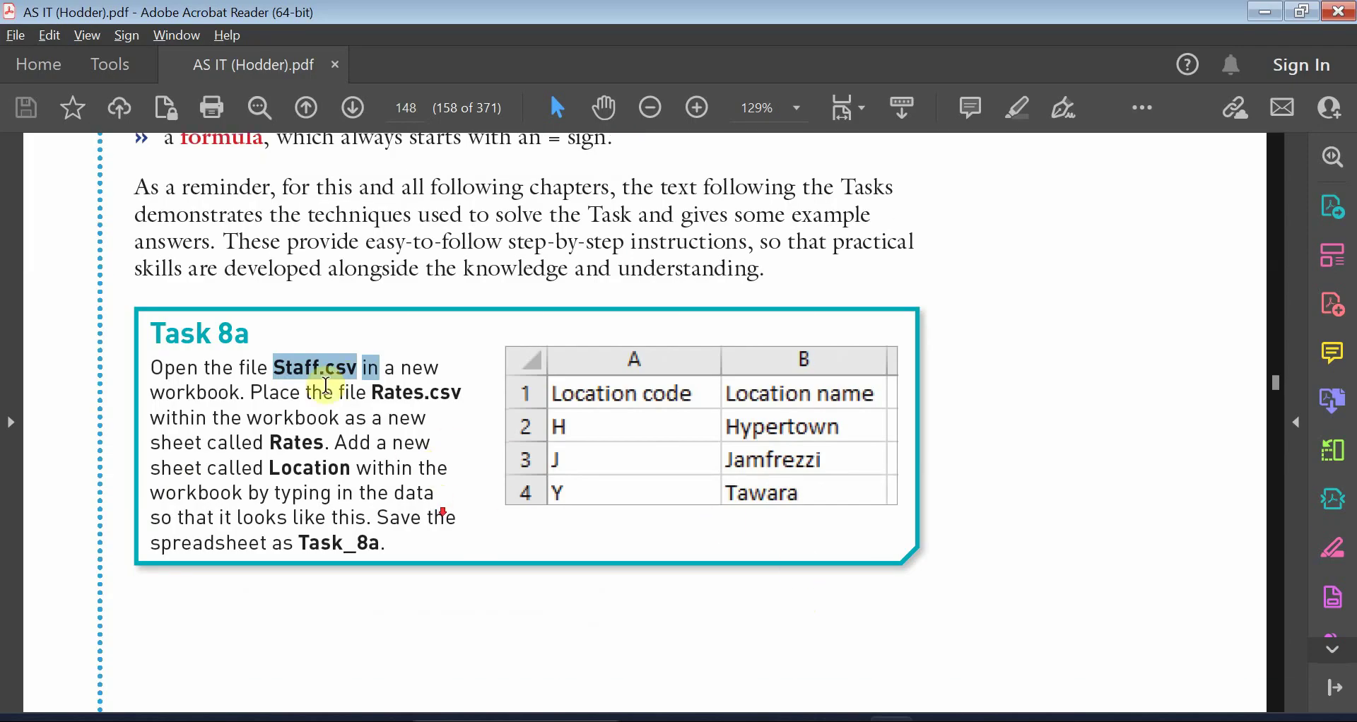
click(277, 417)
double_click(274, 469)
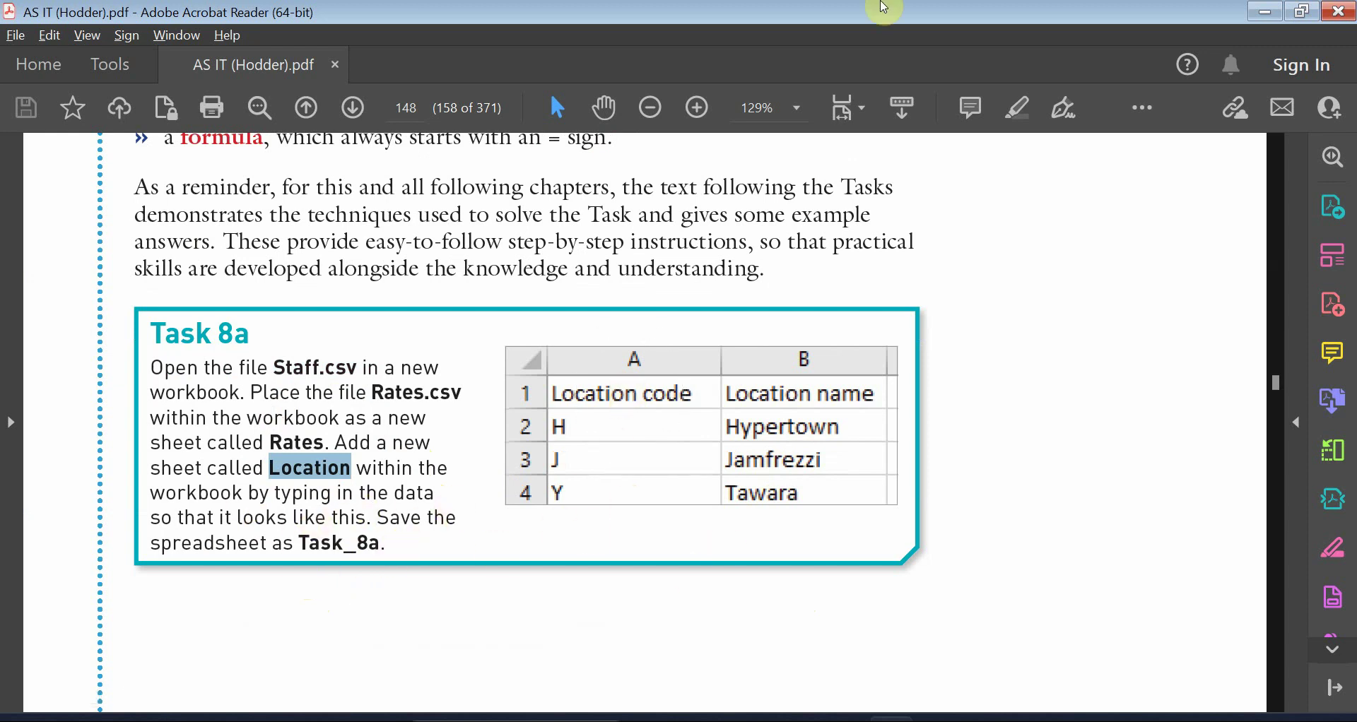
drag(857, 9, 1354, 212)
click(302, 285)
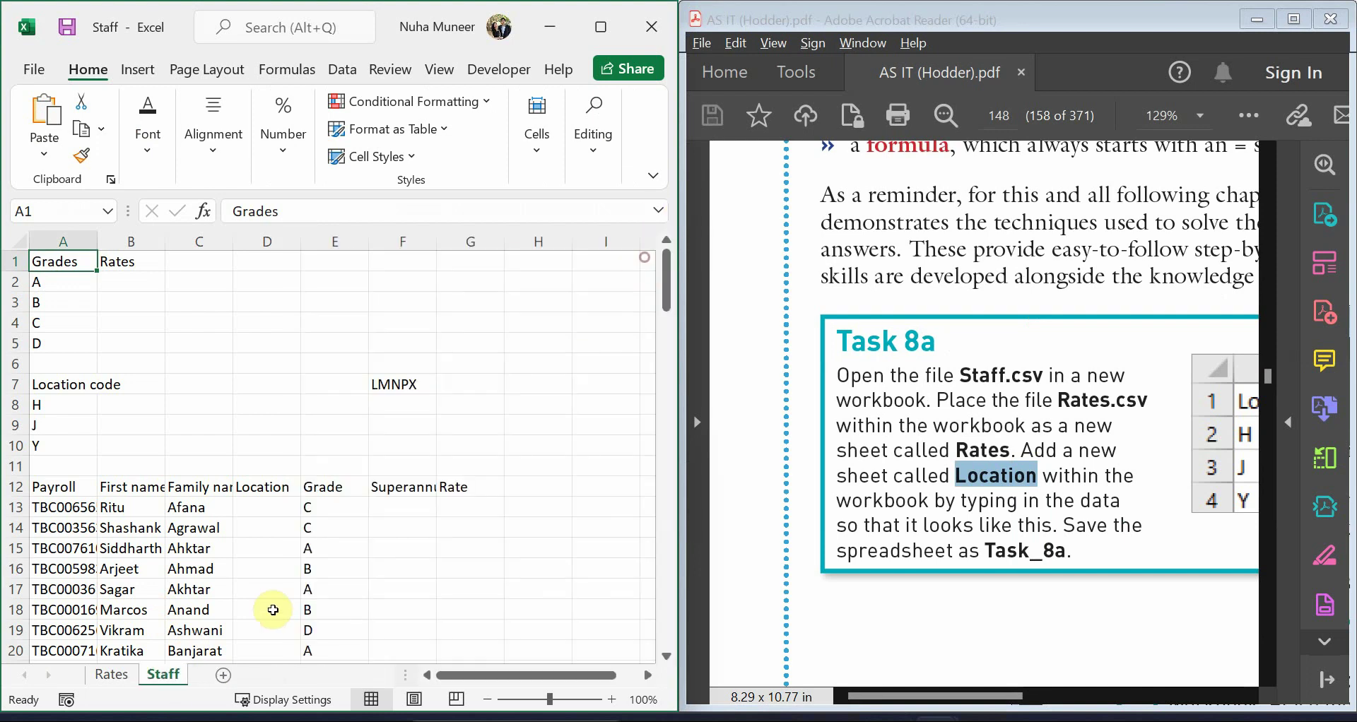
Add a new blank sheet and rename its tab to Location.
click(224, 677)
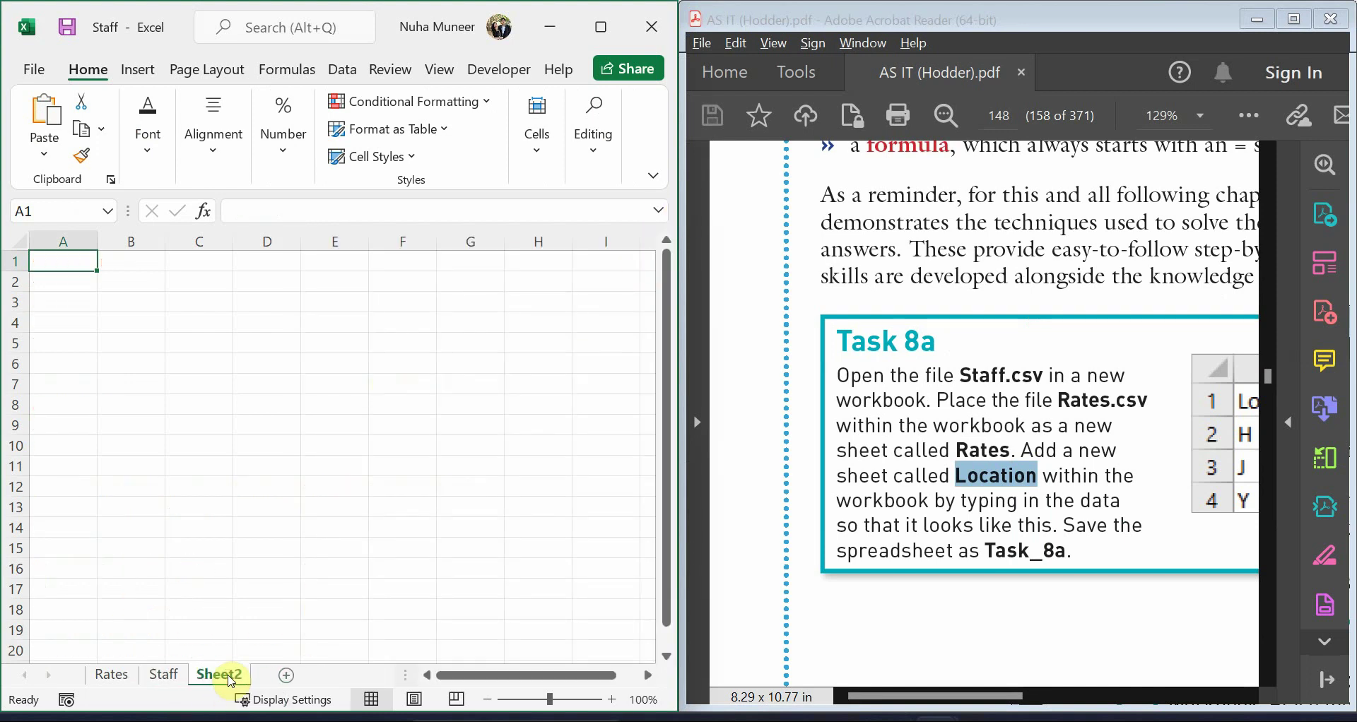
double_click(217, 677)
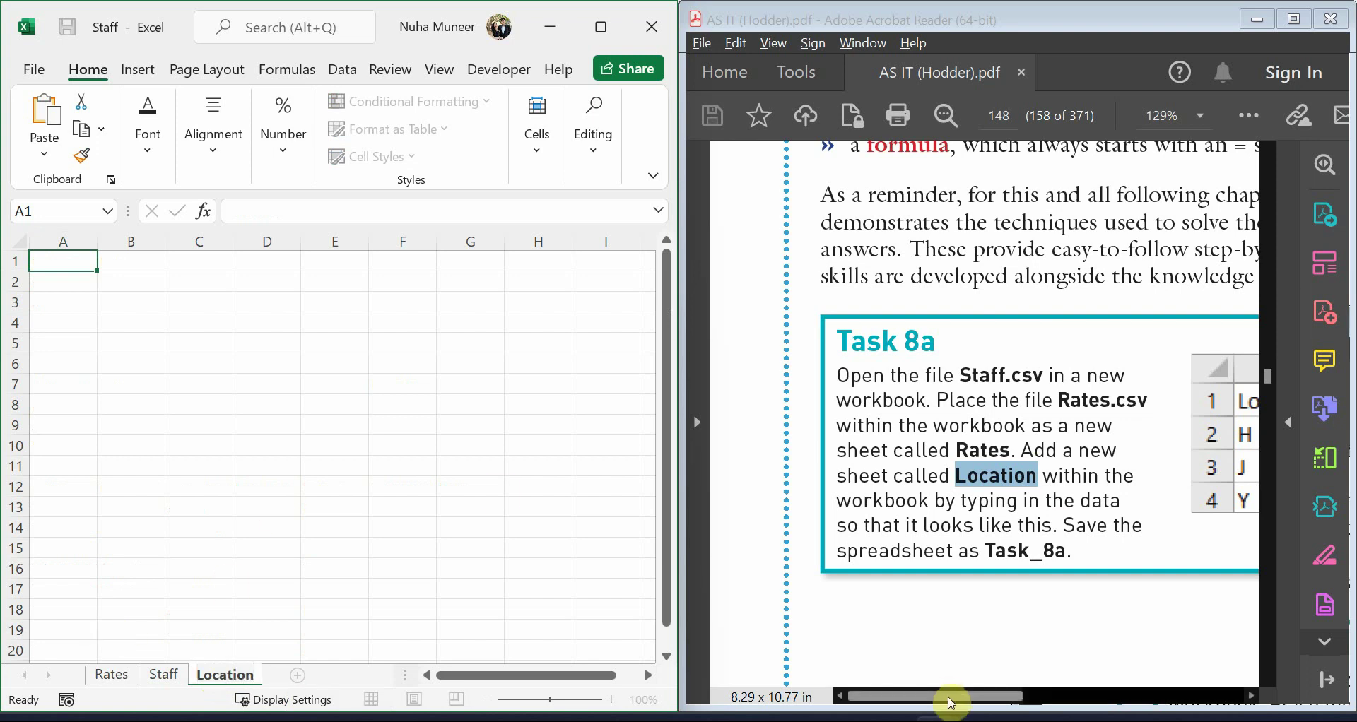
drag(948, 696, 1092, 696)
Enter the headings Location code in A1 and Location name in B1.
click(75, 263)
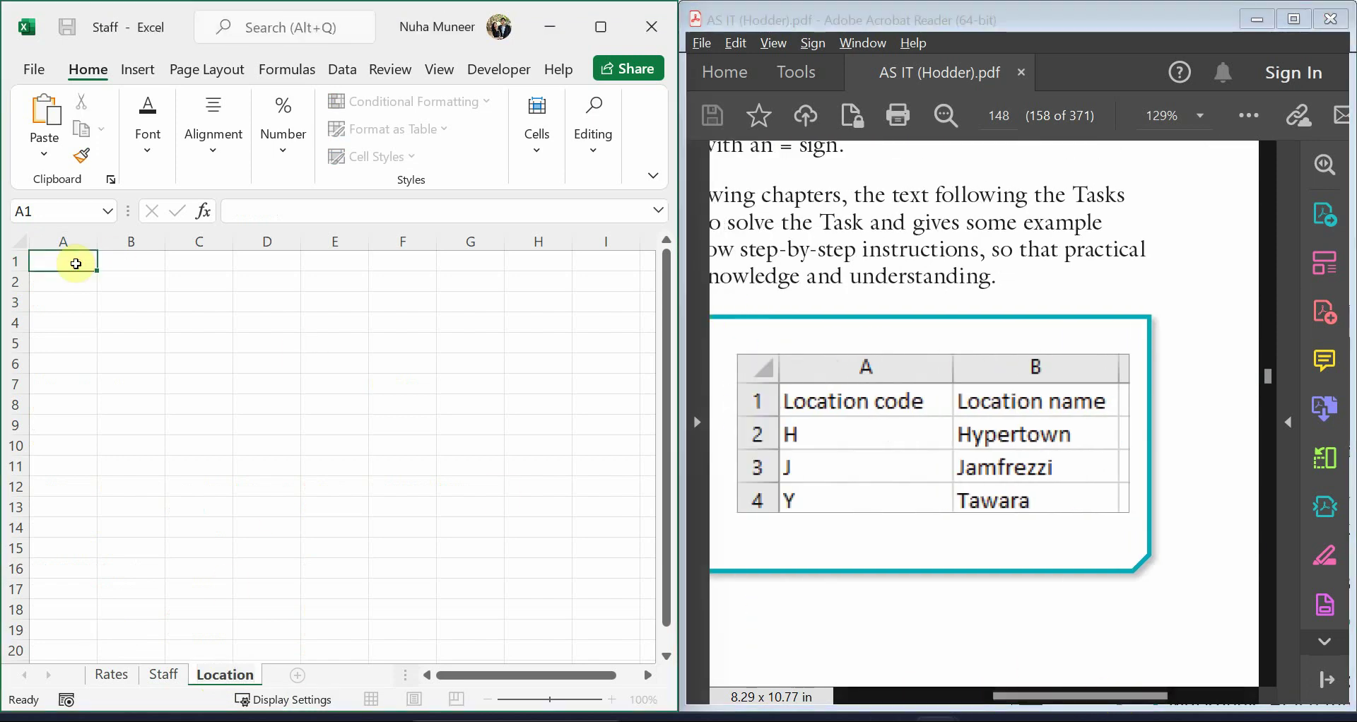
text(code)
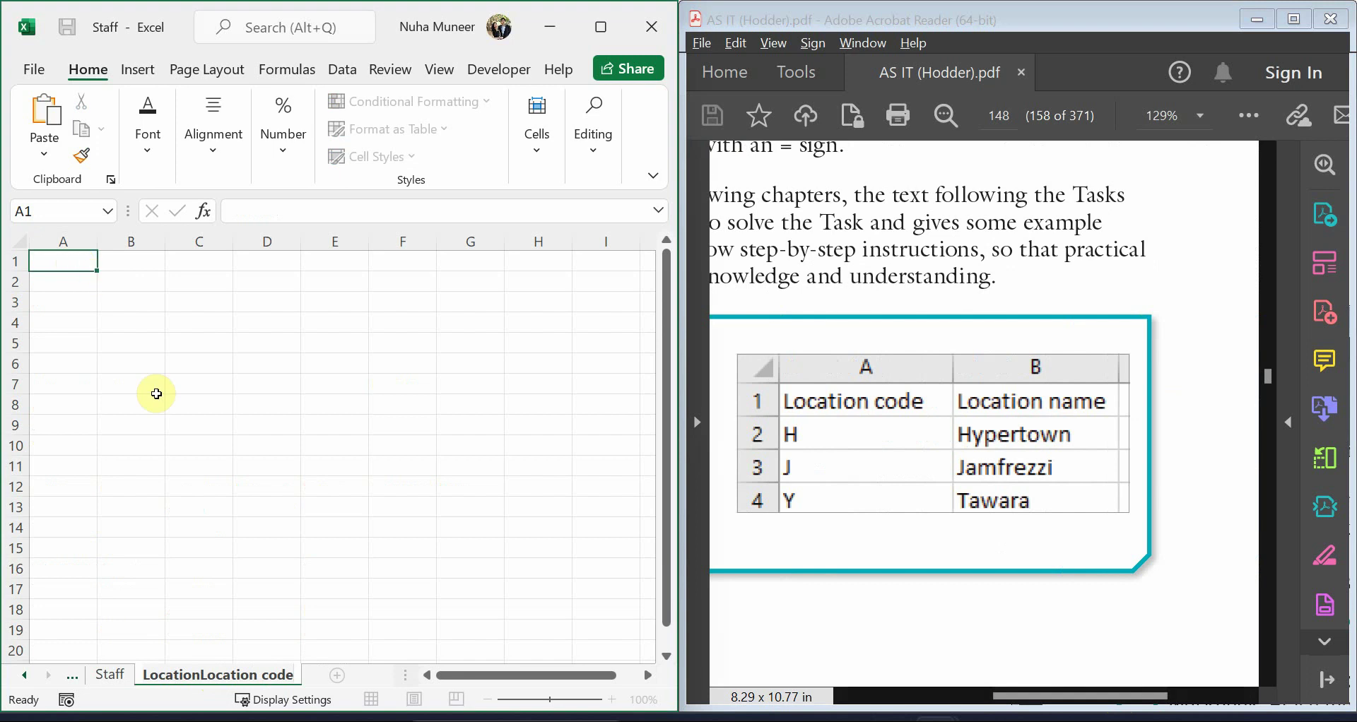
key(Escape)
text(Location code)
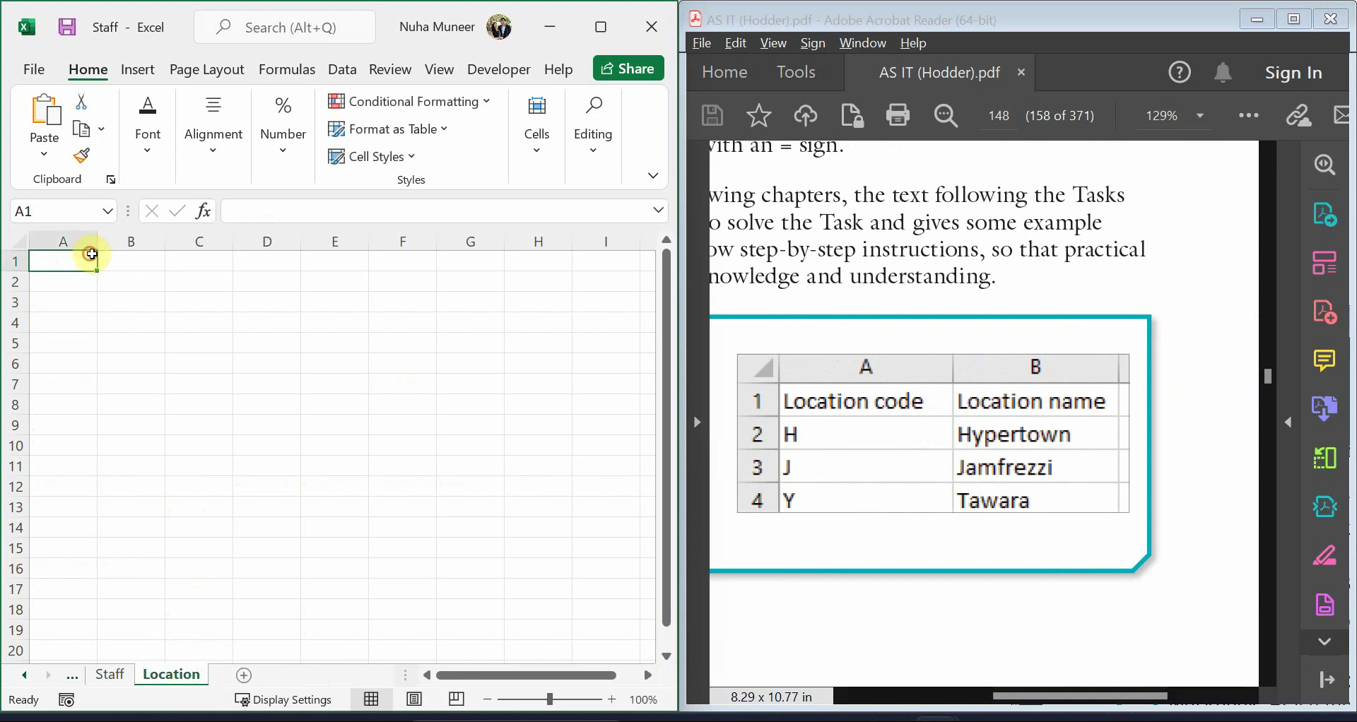
click(133, 263)
text(Location name)
key(Return)
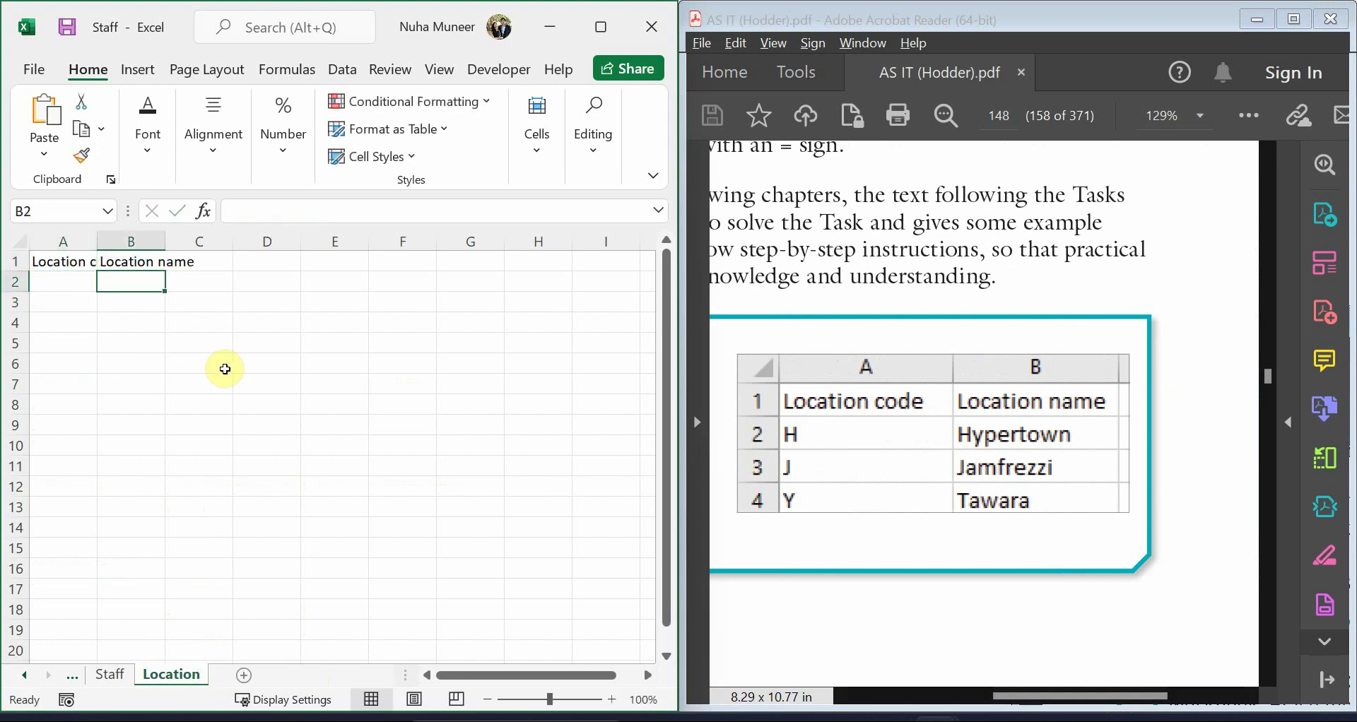
Enter codes H, J, Y with names Hypertown, Jamfrezzi, Tawara in rows 2–4.
text(H)
key(Return)
text(J)
key(Return)
text(Y)
key(Tab)
key(Up)
key(Up)
text(Hypertown)
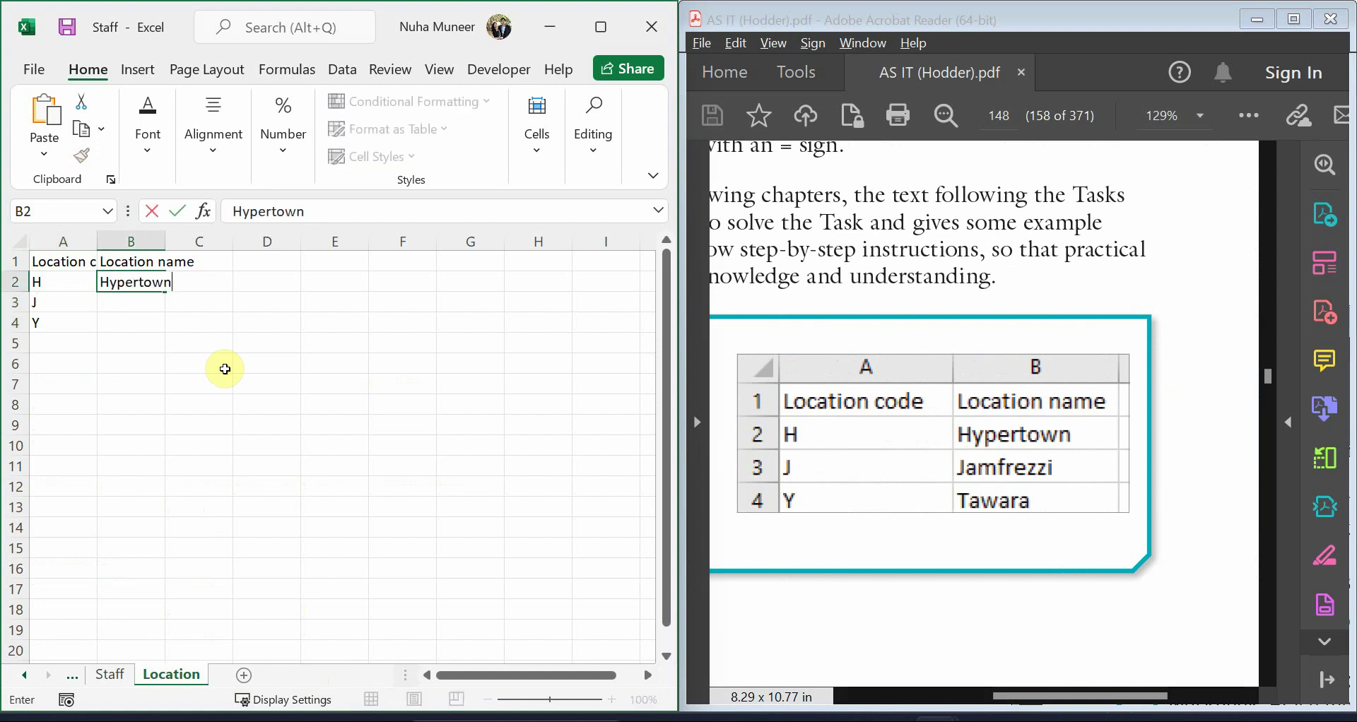
key(Return)
text(Jamfrezzi)
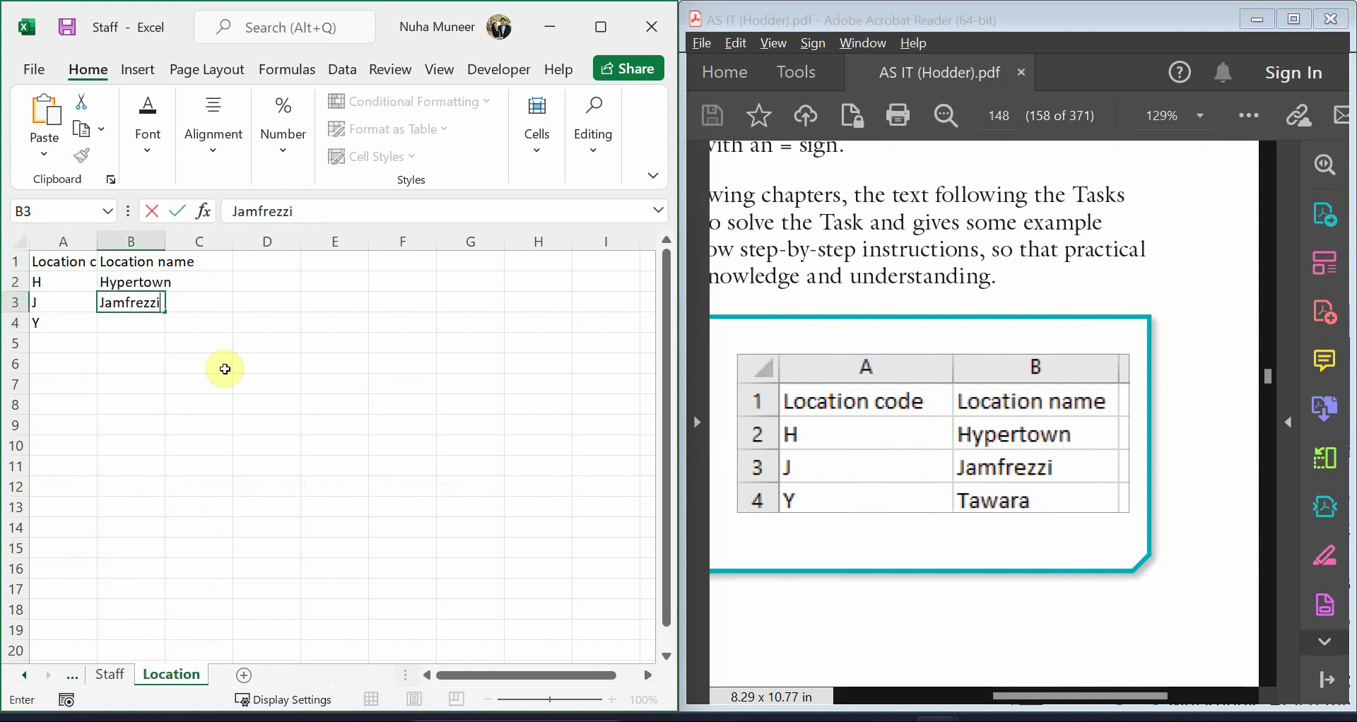
key(Return)
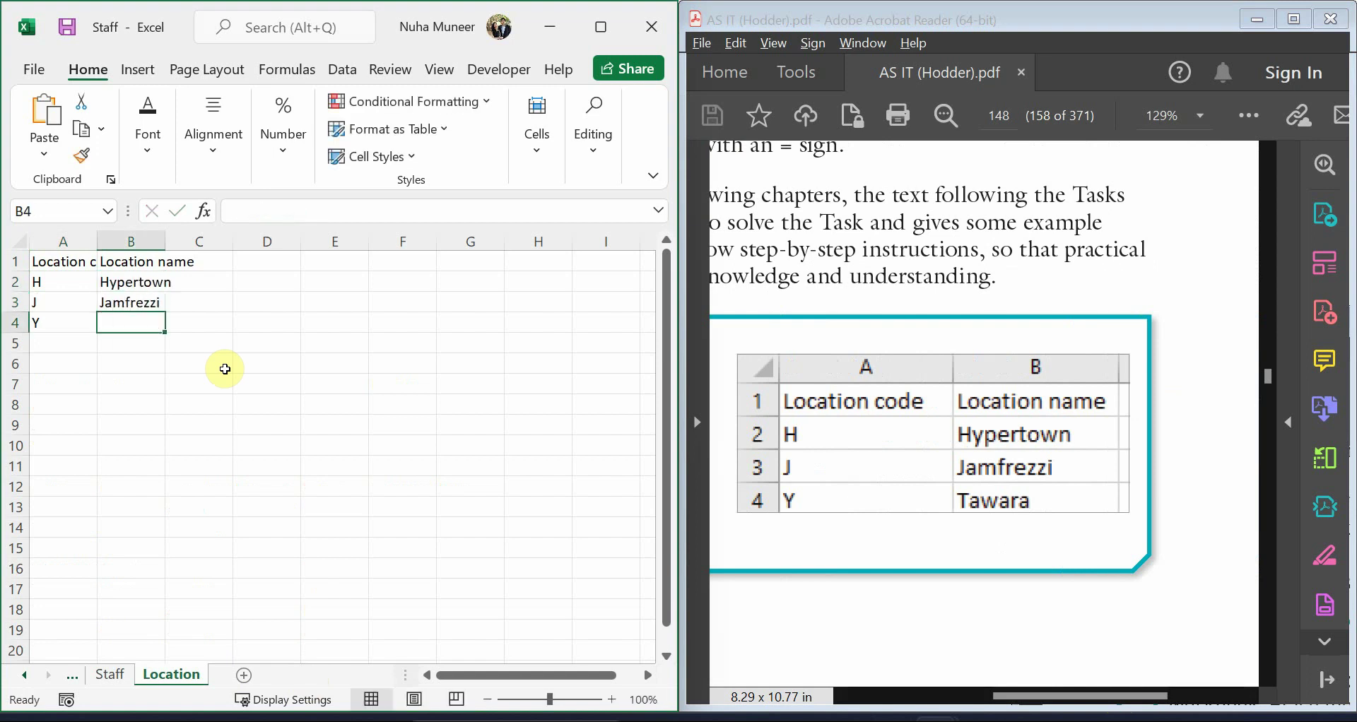
text(Tawara)
key(Return)
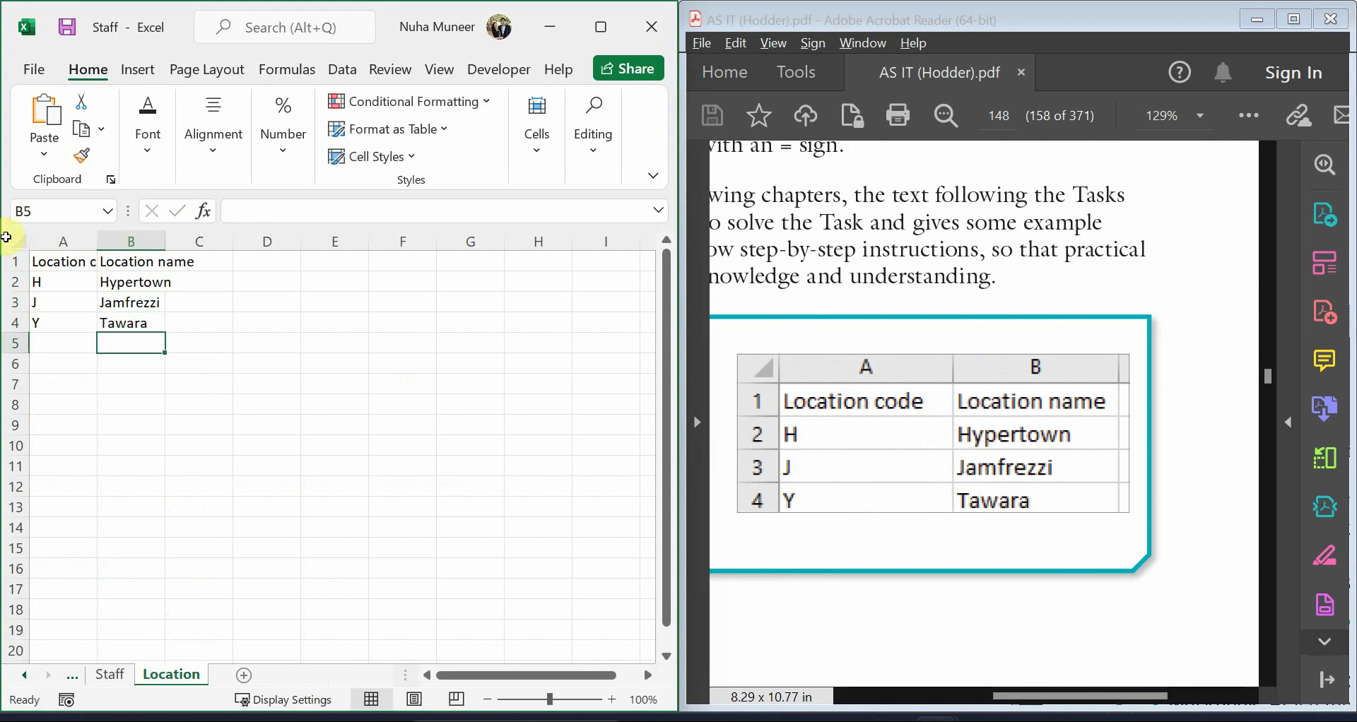
AutoFit the Location sheet's column widths to their contents.
click(13, 243)
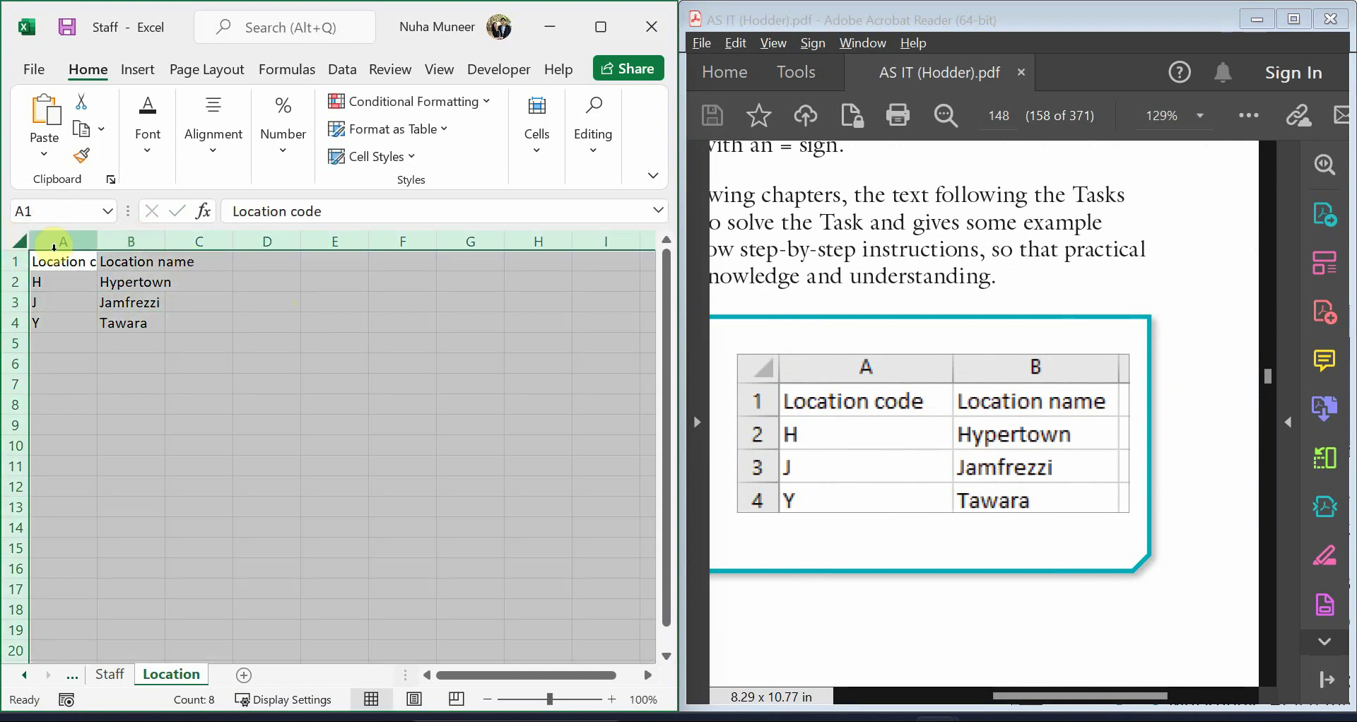
double_click(94, 241)
click(255, 361)
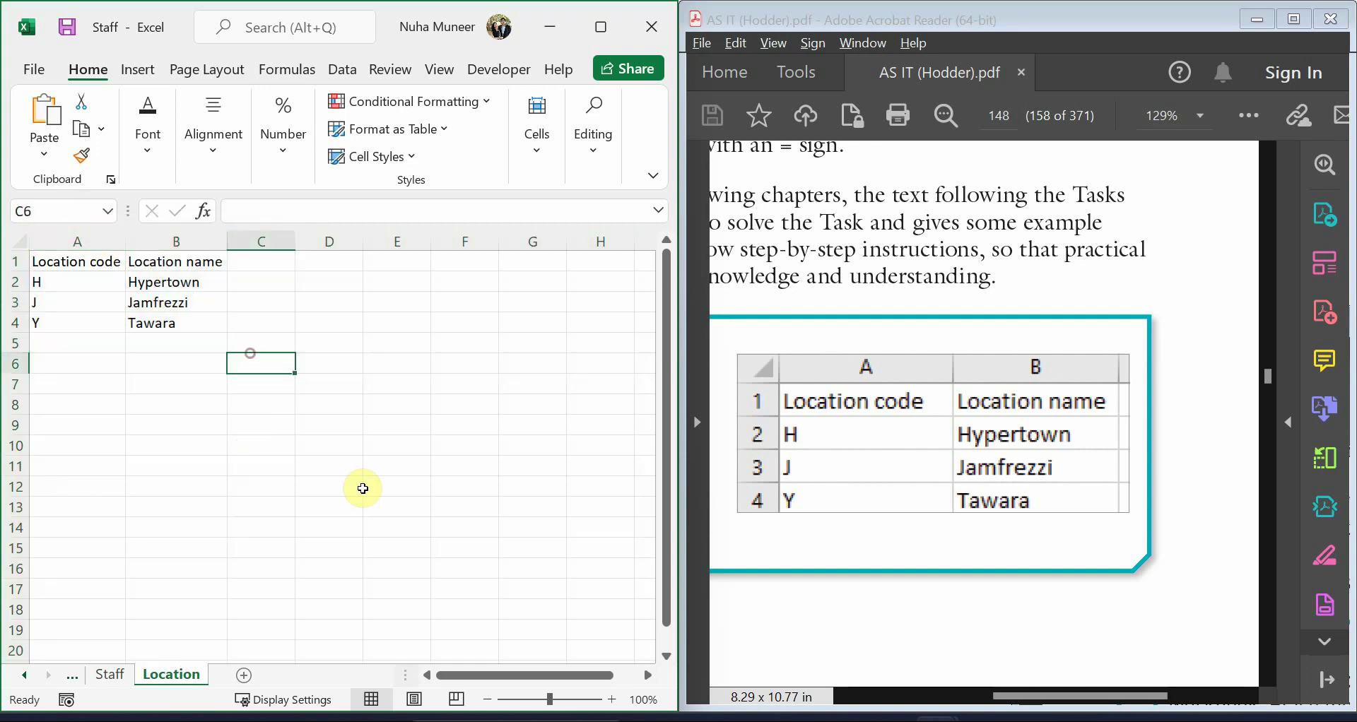
click(917, 433)
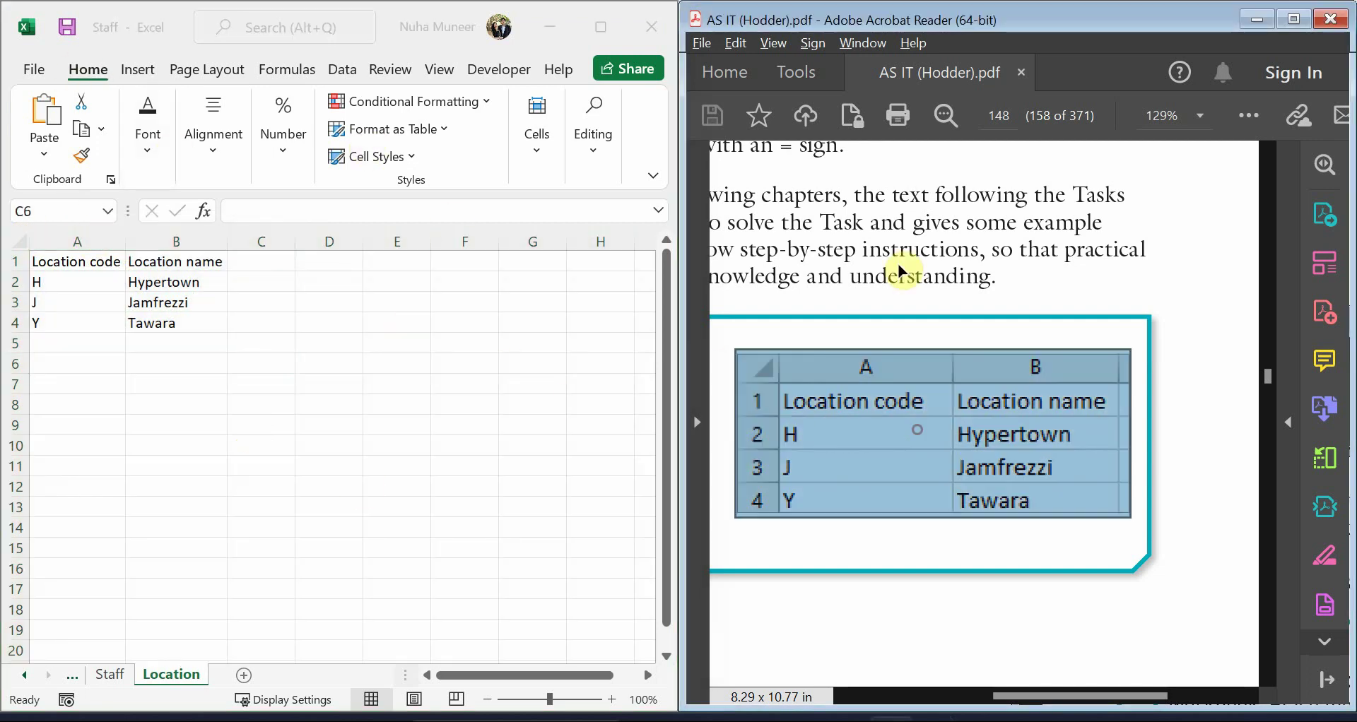
Maximize Adobe Acrobat Reader and highlight the Task_8a file name in the instructions.
click(1287, 34)
scroll(292, 463, down, 2)
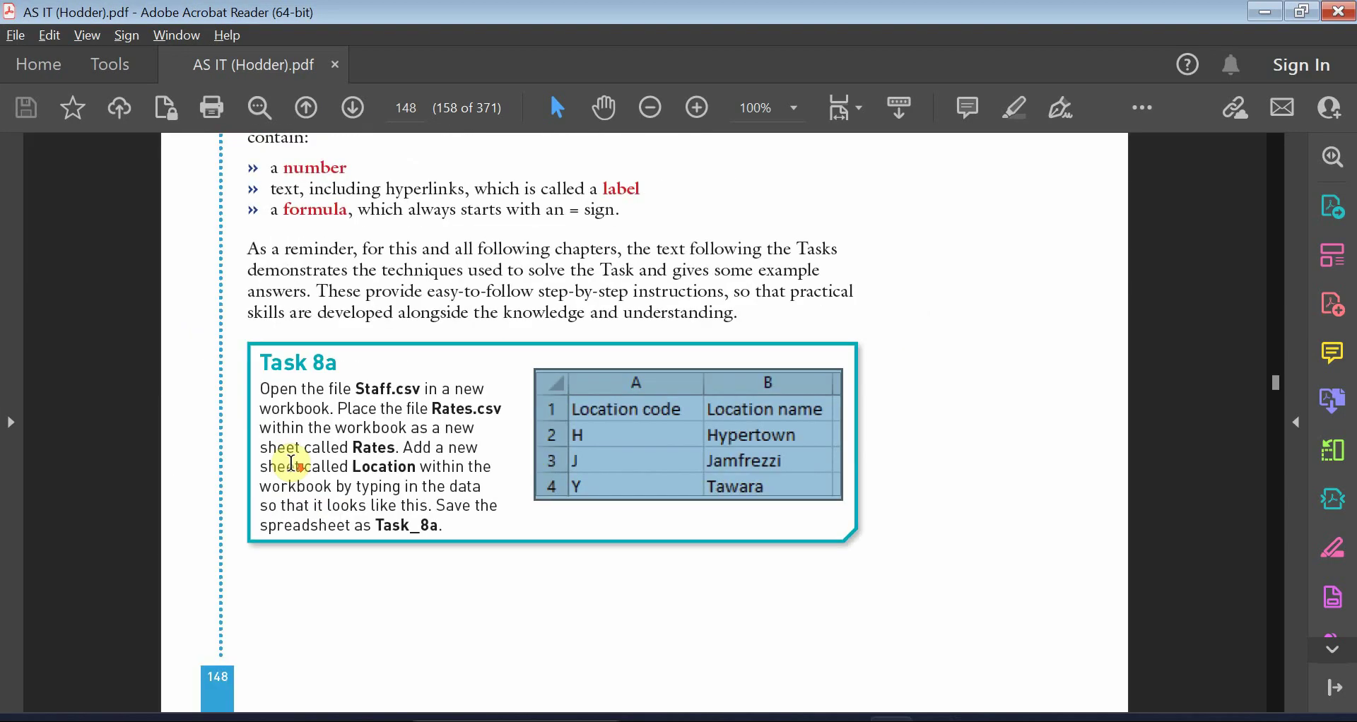
drag(441, 527, 372, 523)
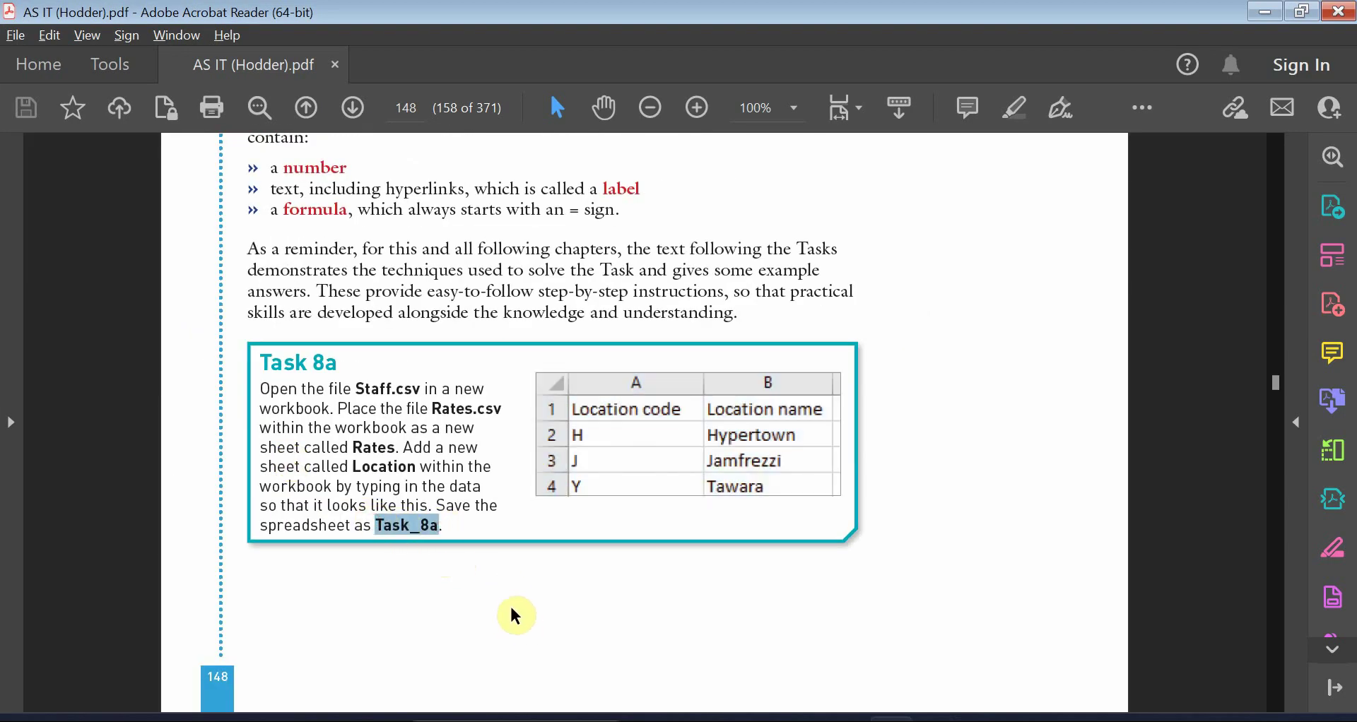
Select the word 'spreadsheet' in the PDF instructions, then return to the Excel Staff workbook.
key(alt+Tab)
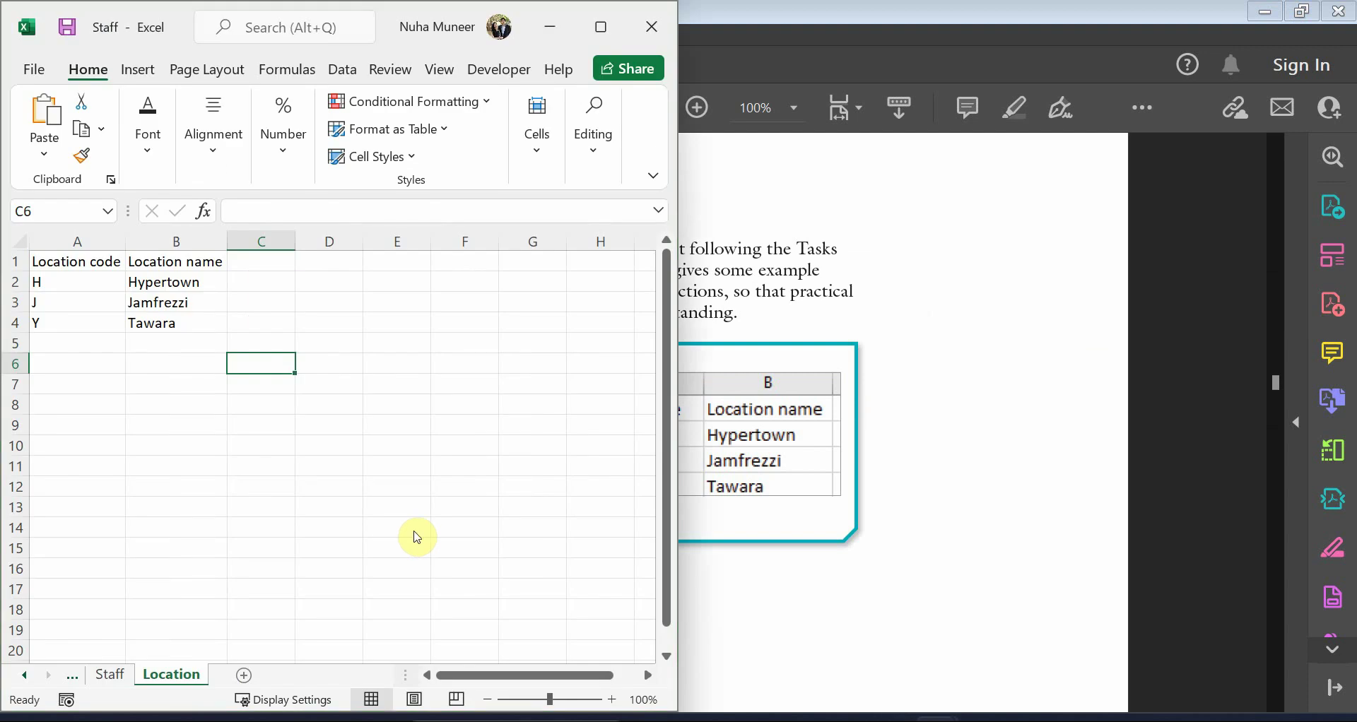
key(alt+Tab)
double_click(324, 523)
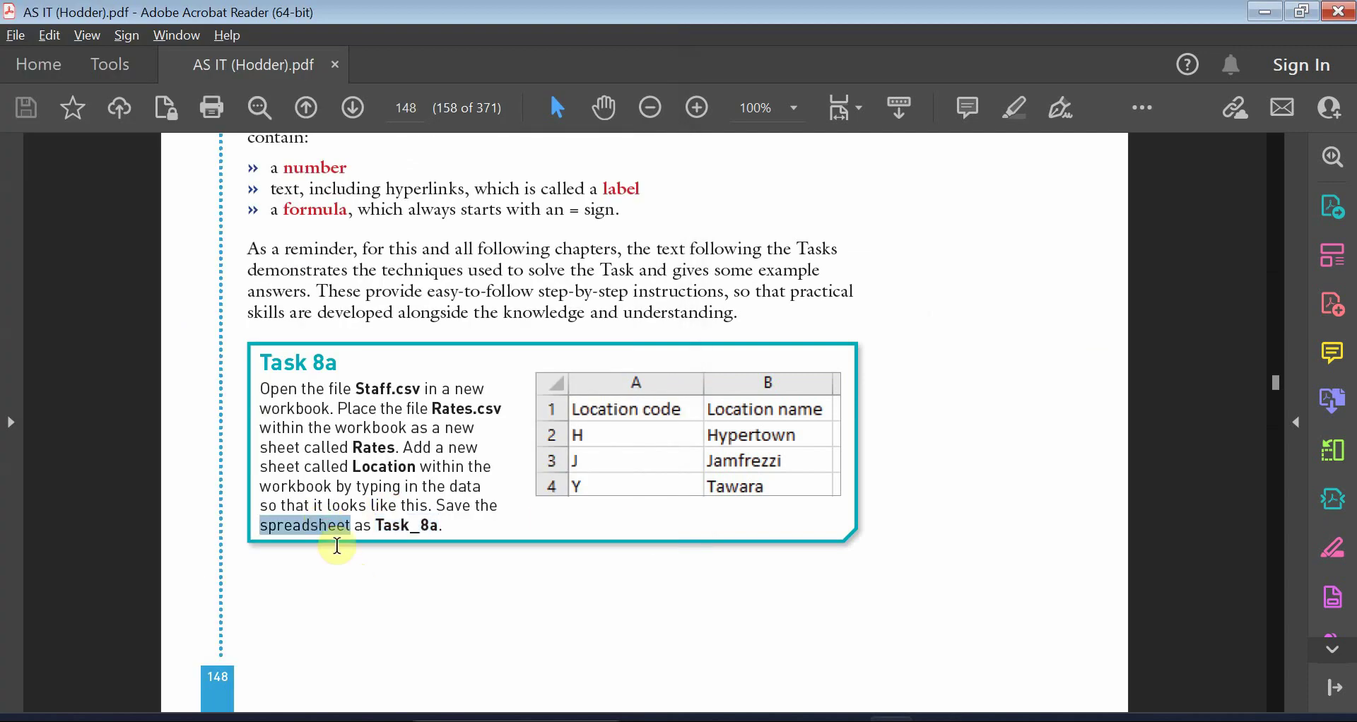
key(alt+Tab)
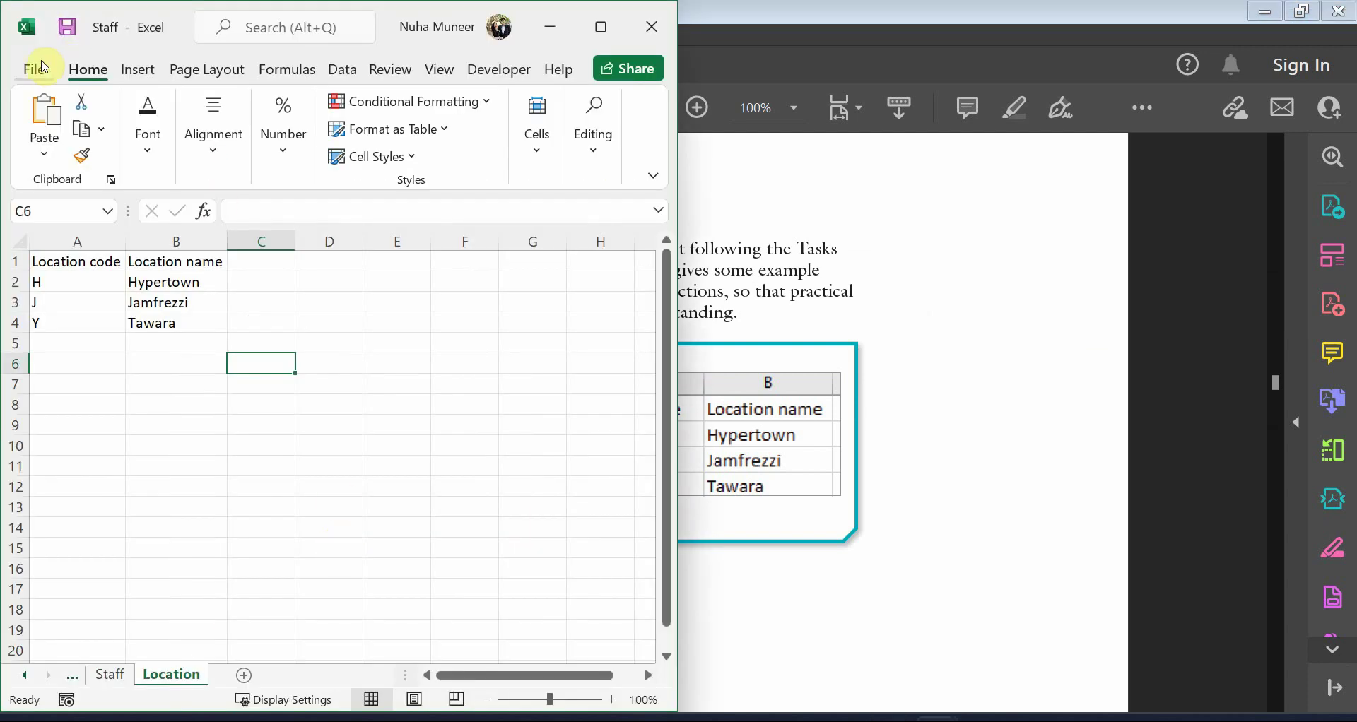
Maximize Excel and save the Staff workbook to the Desktop as Excel Workbook 'Task_8a'.
click(600, 27)
click(31, 67)
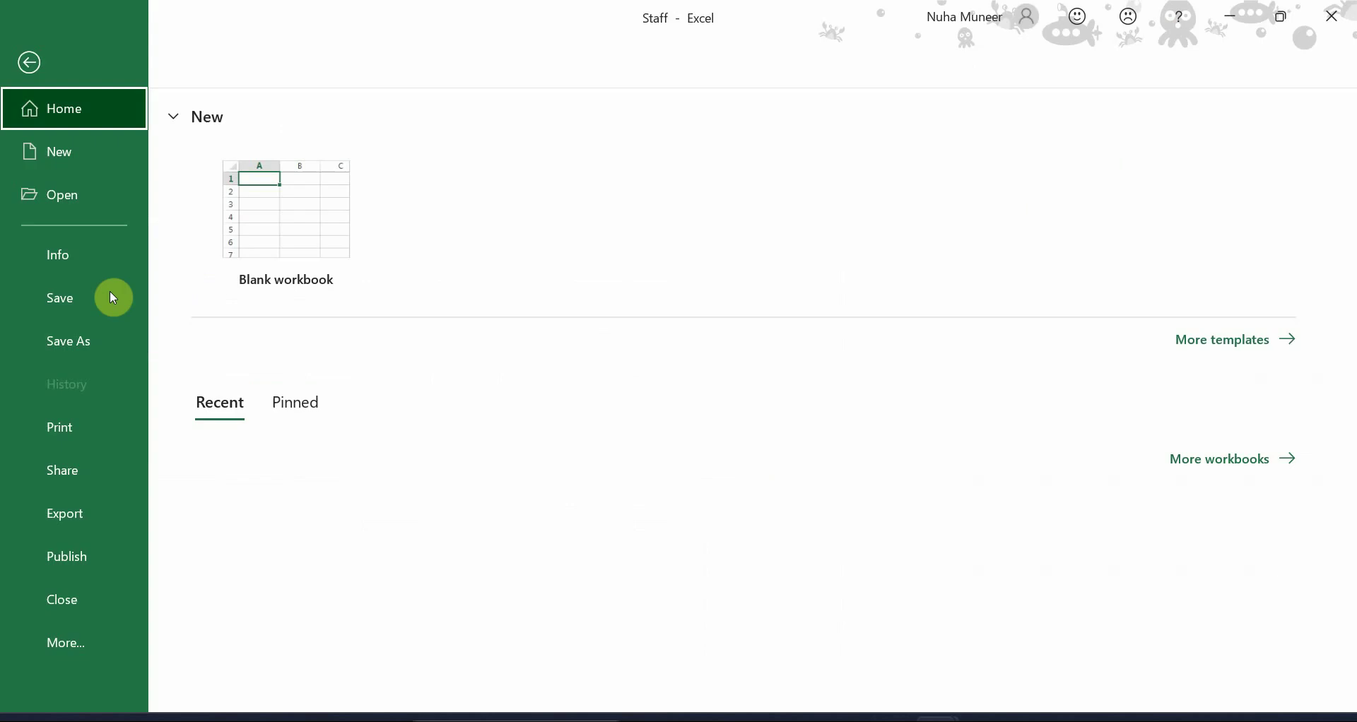
click(88, 334)
click(257, 432)
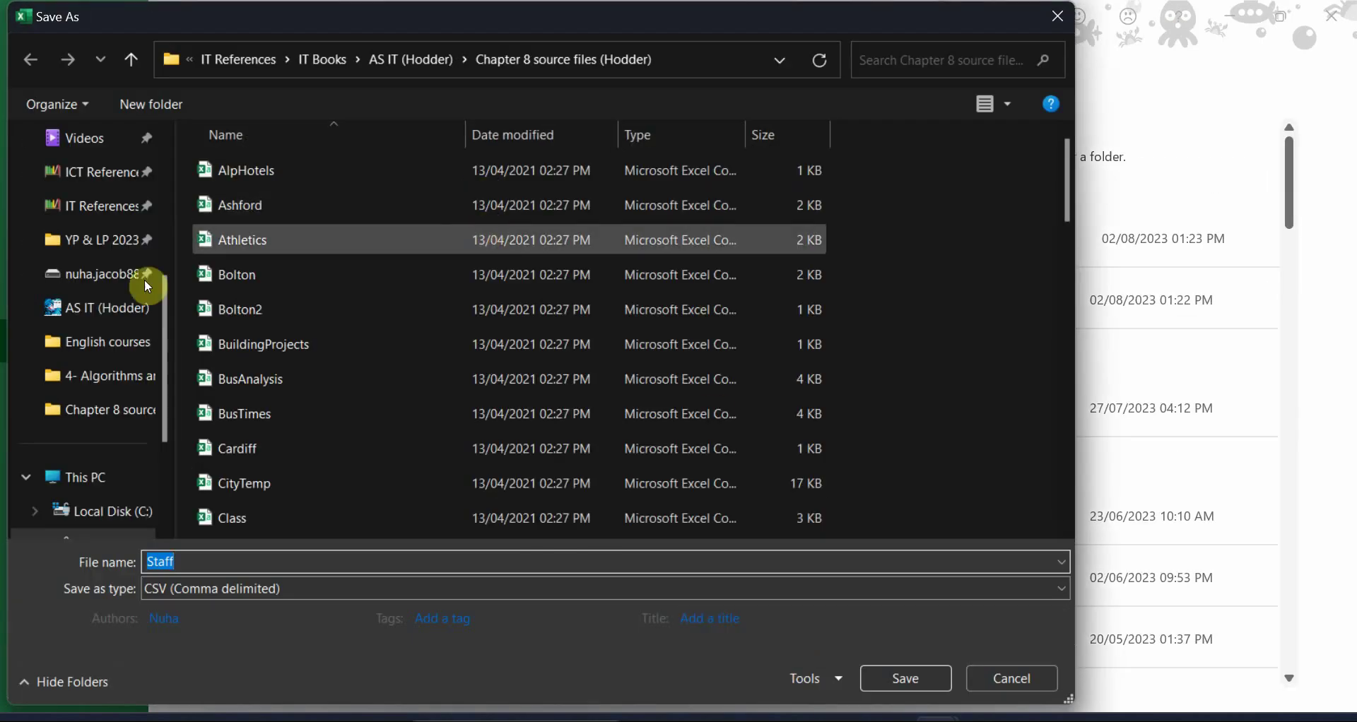
scroll(90, 192, up, 2)
scroll(89, 192, up, 2)
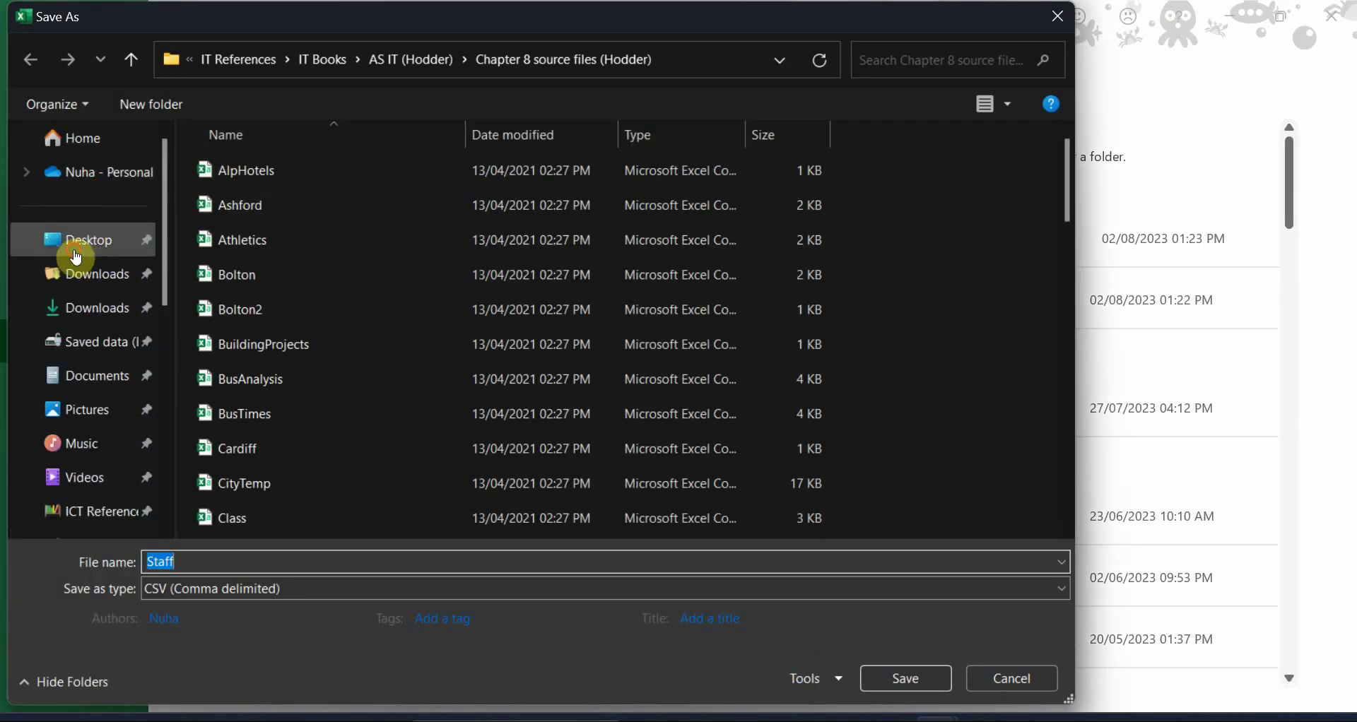
click(82, 241)
text(Task_8a)
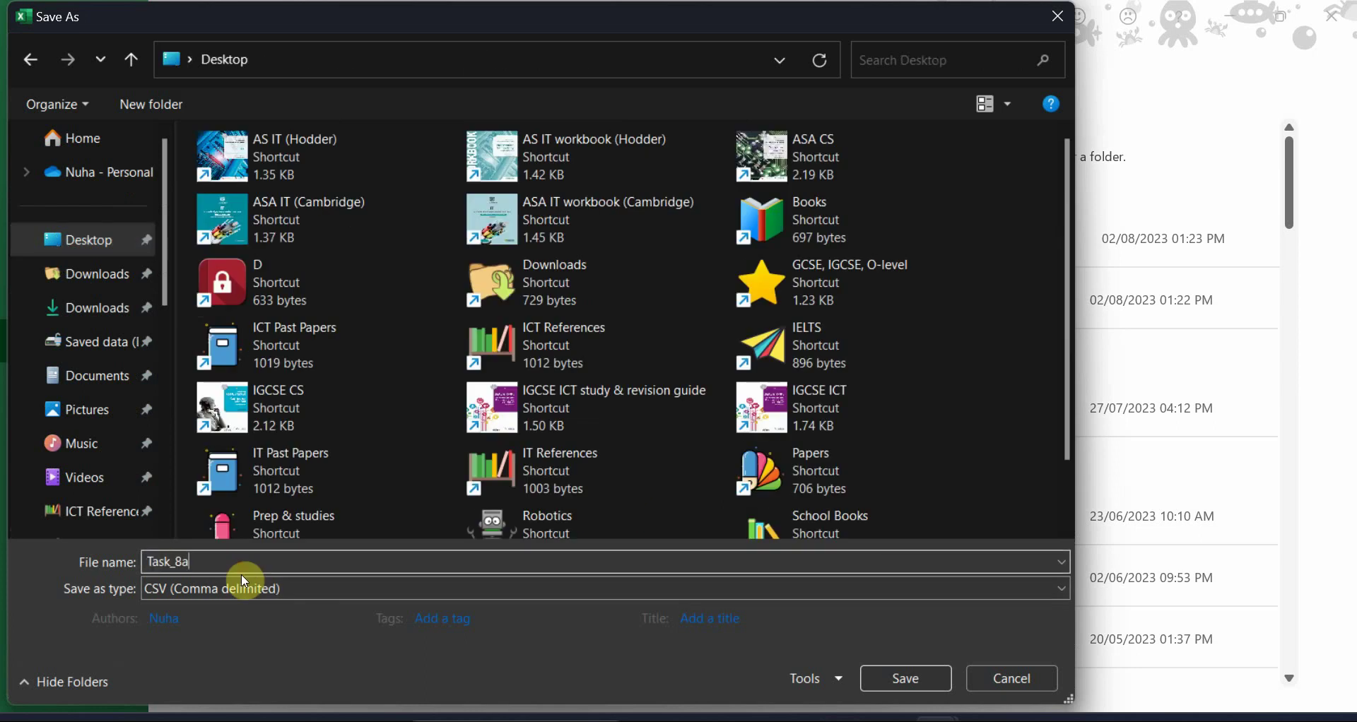
click(235, 588)
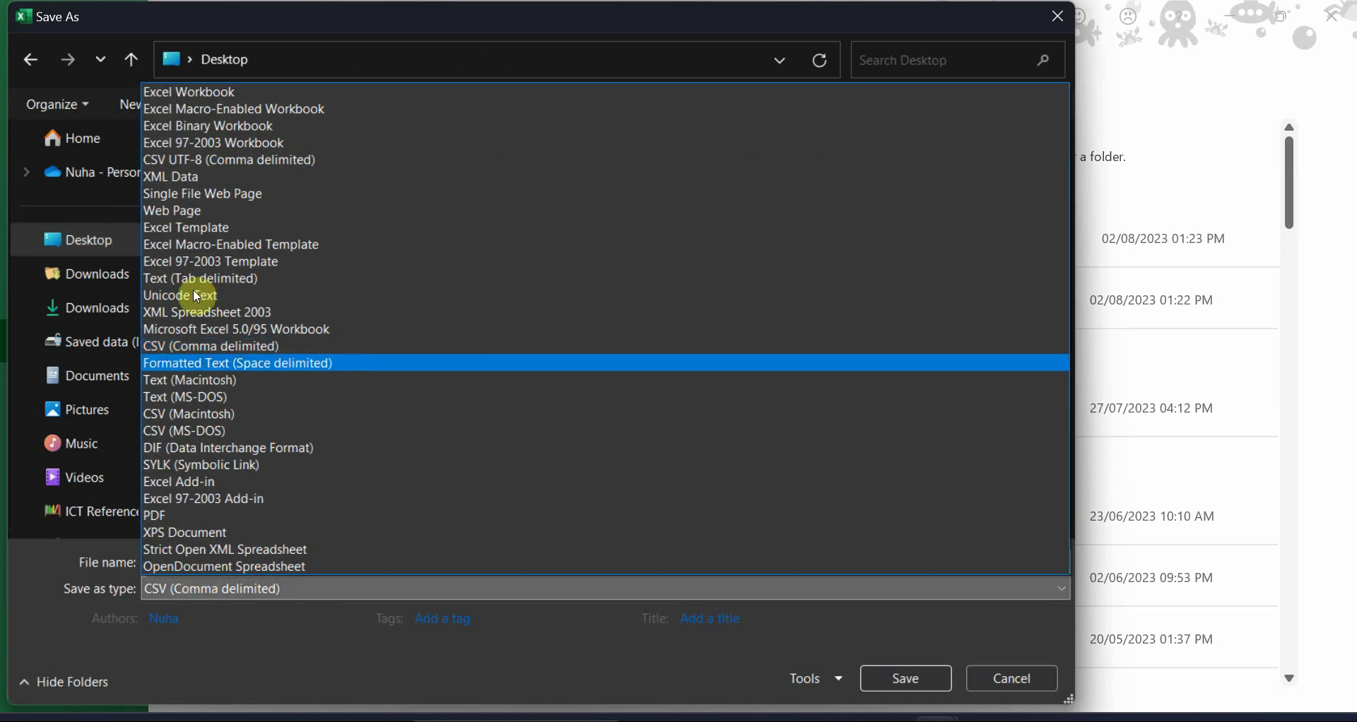
click(178, 97)
click(907, 680)
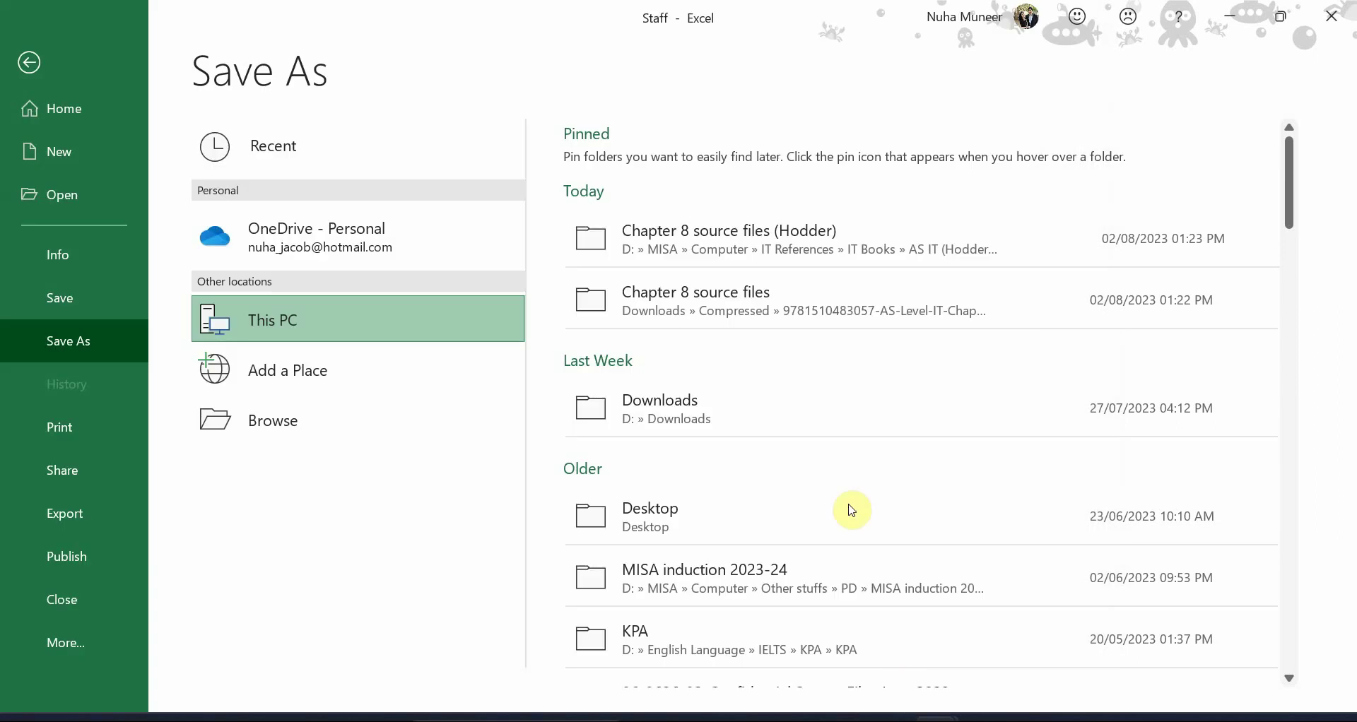